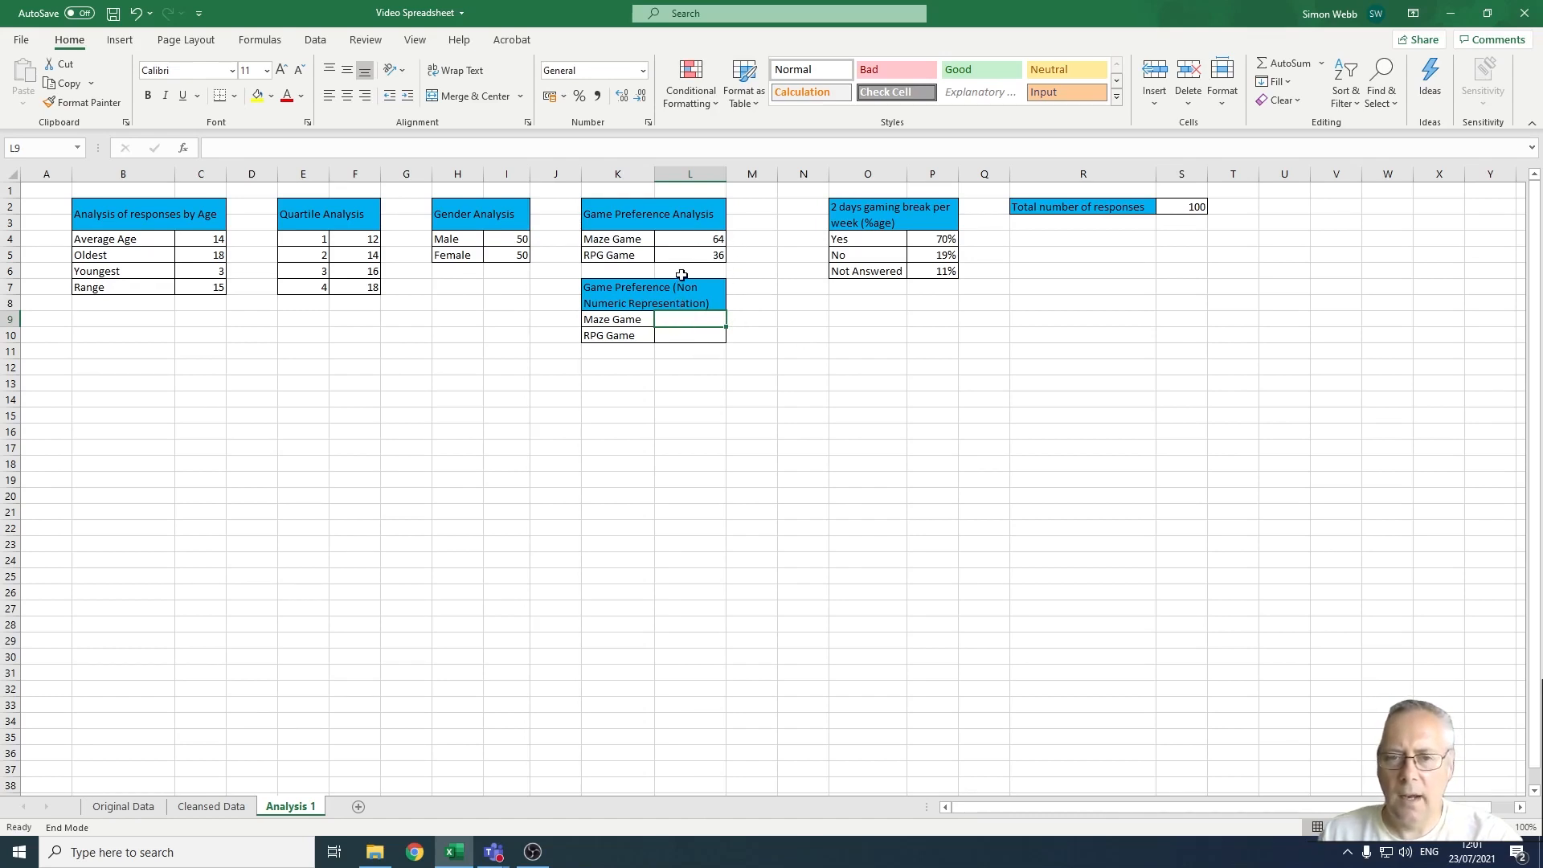
Enter =REPT("*",L4) in cell L9 to represent the Maze Game count with asterisks
click(681, 243)
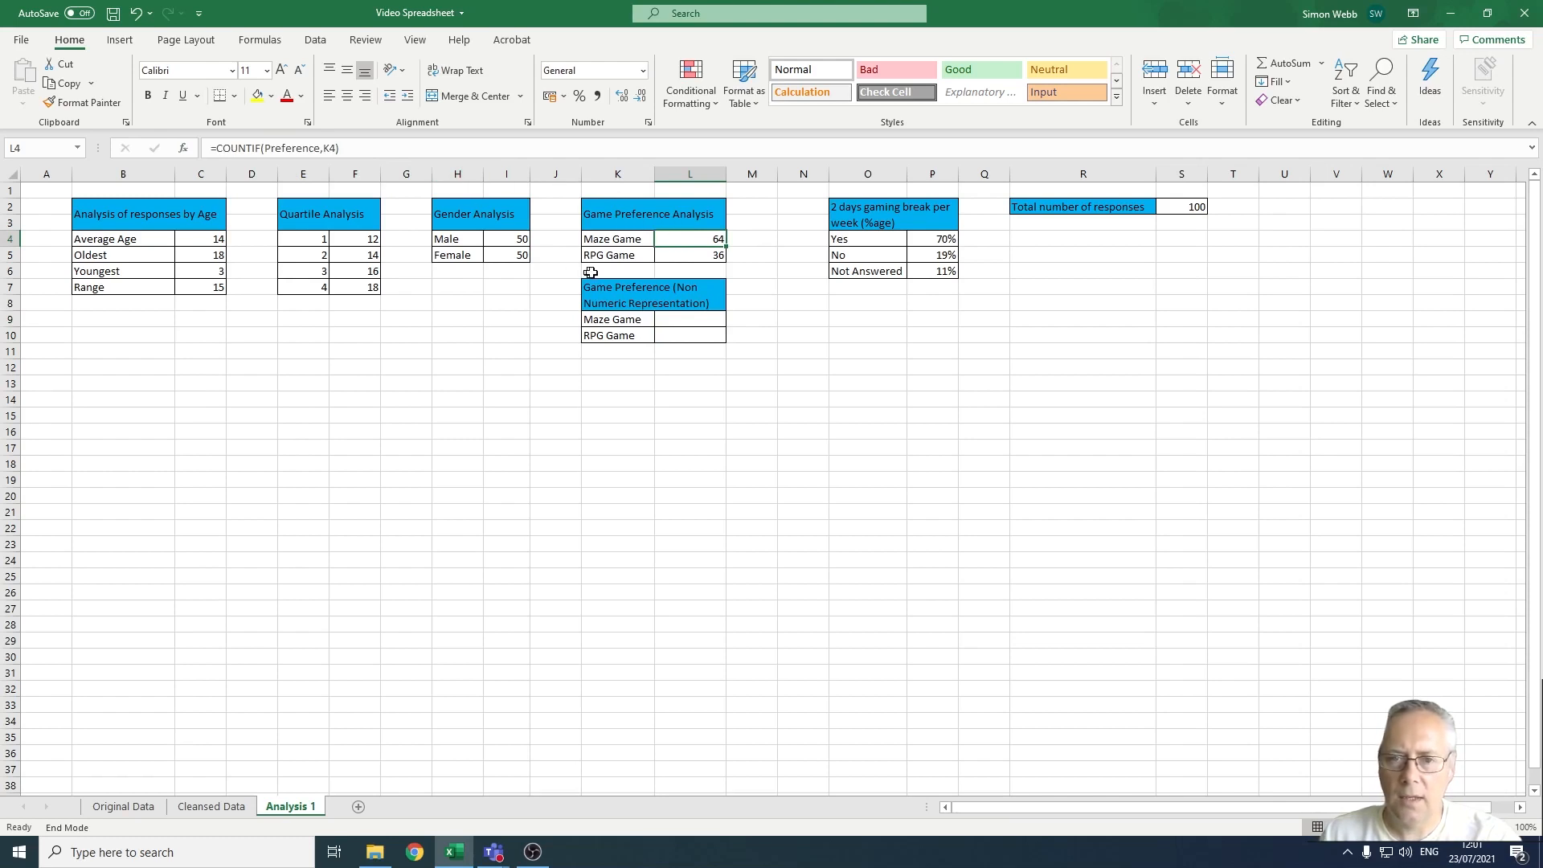
click(682, 253)
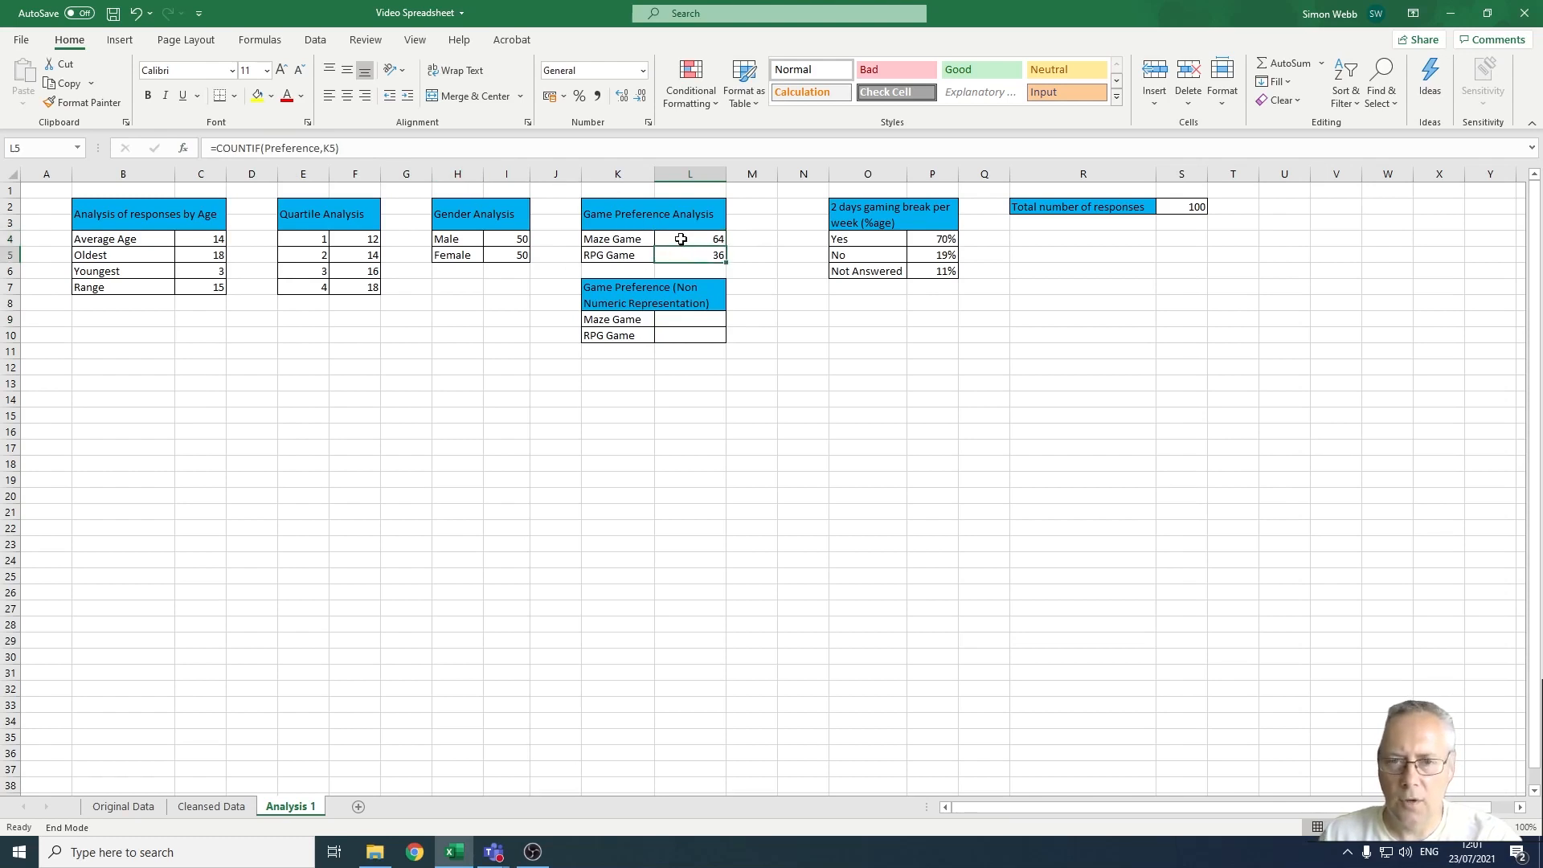
click(691, 319)
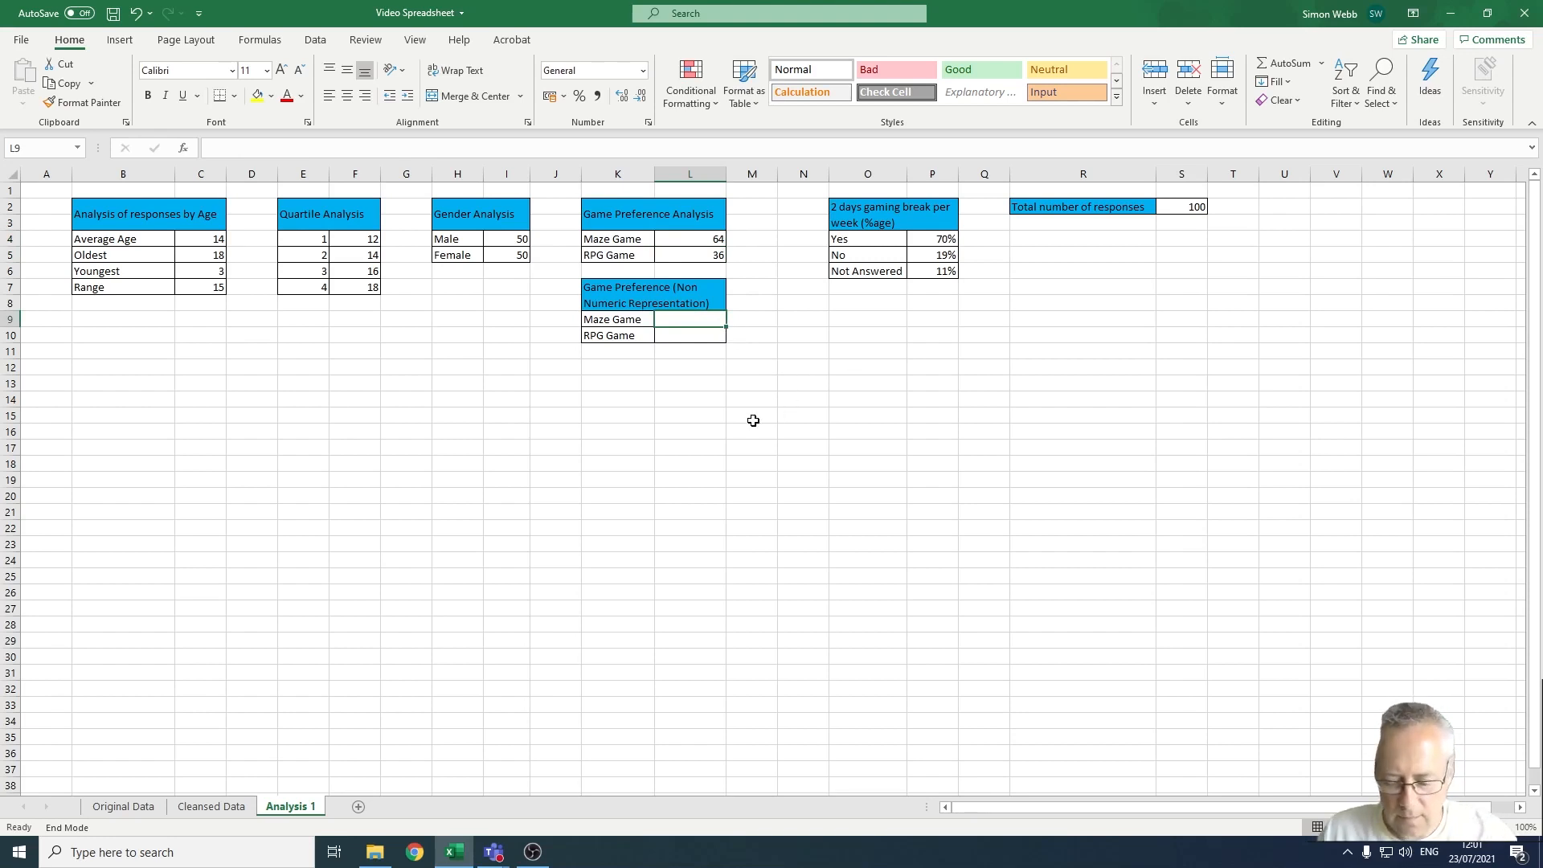
text(=rrept)
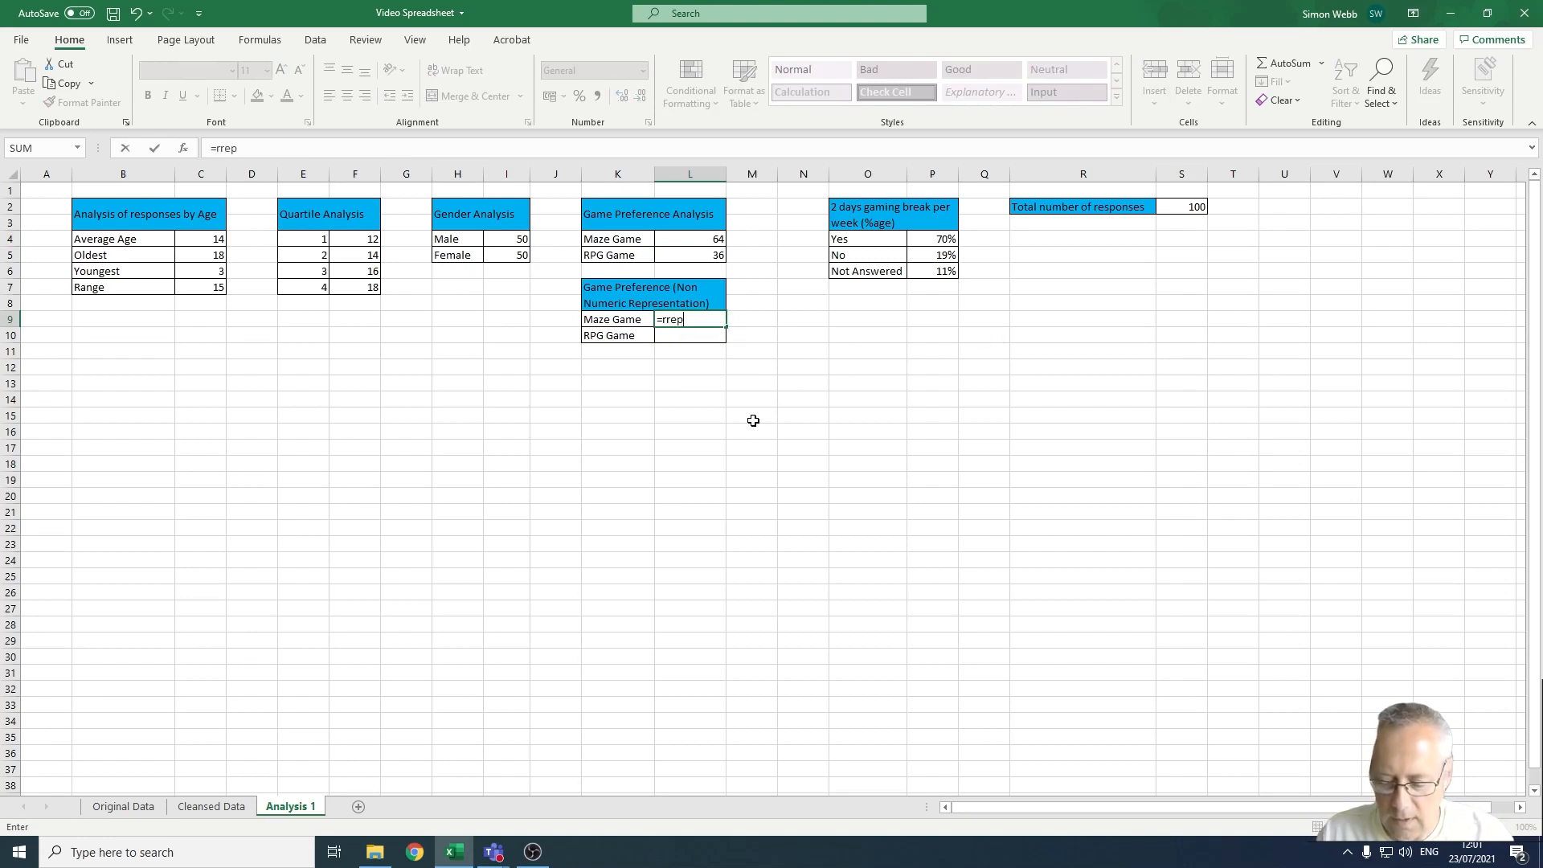
key(BackSpace)
key(BackSpace)
key(BackSpace)
key(BackSpace)
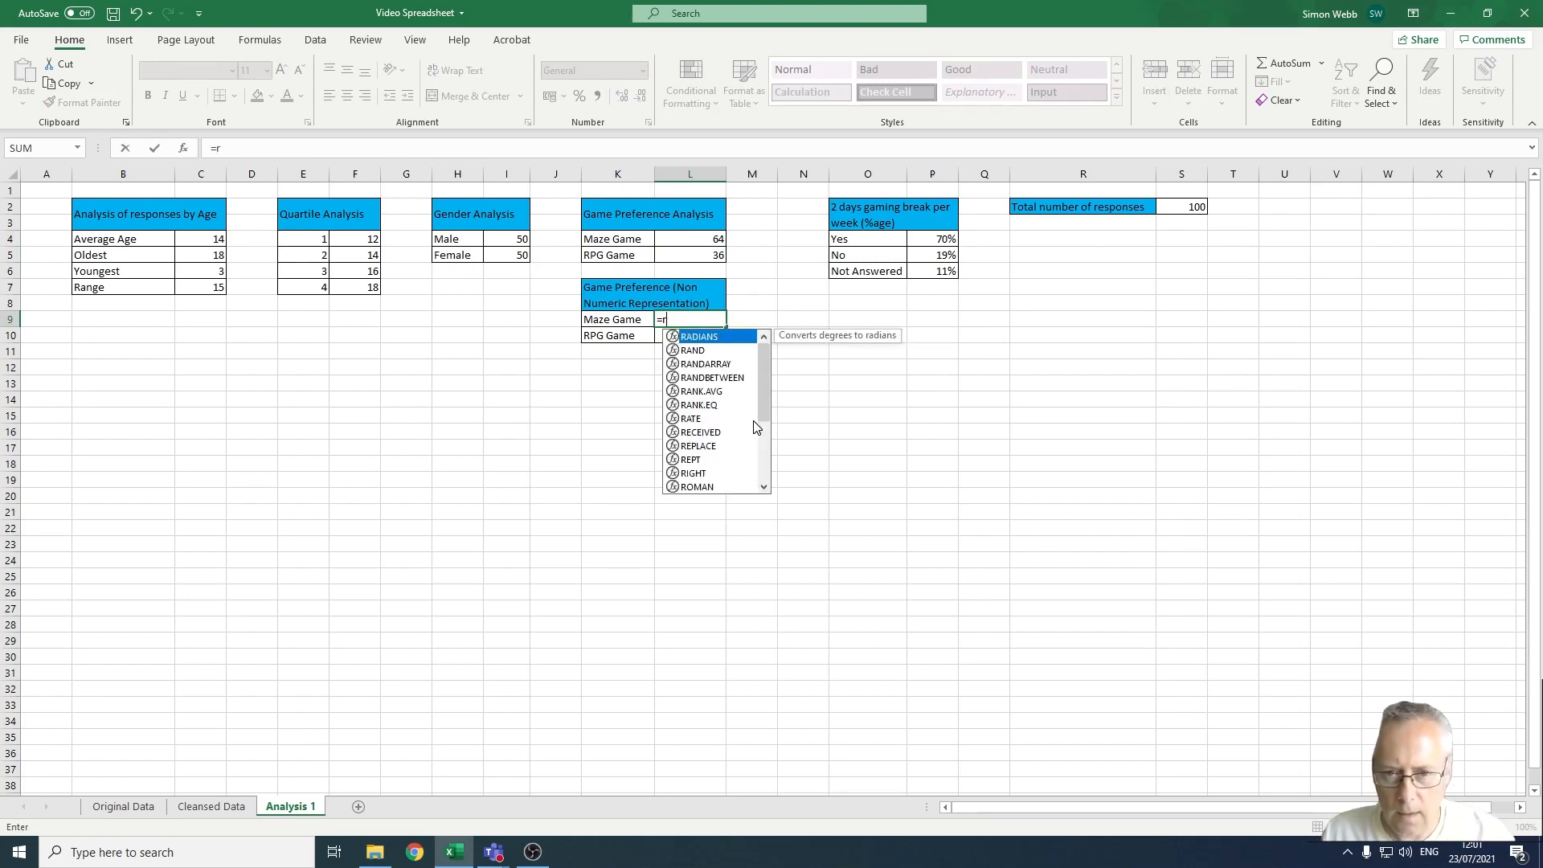
text(rp)
key(BackSpace)
key(BackSpace)
key(BackSpace)
text(e)
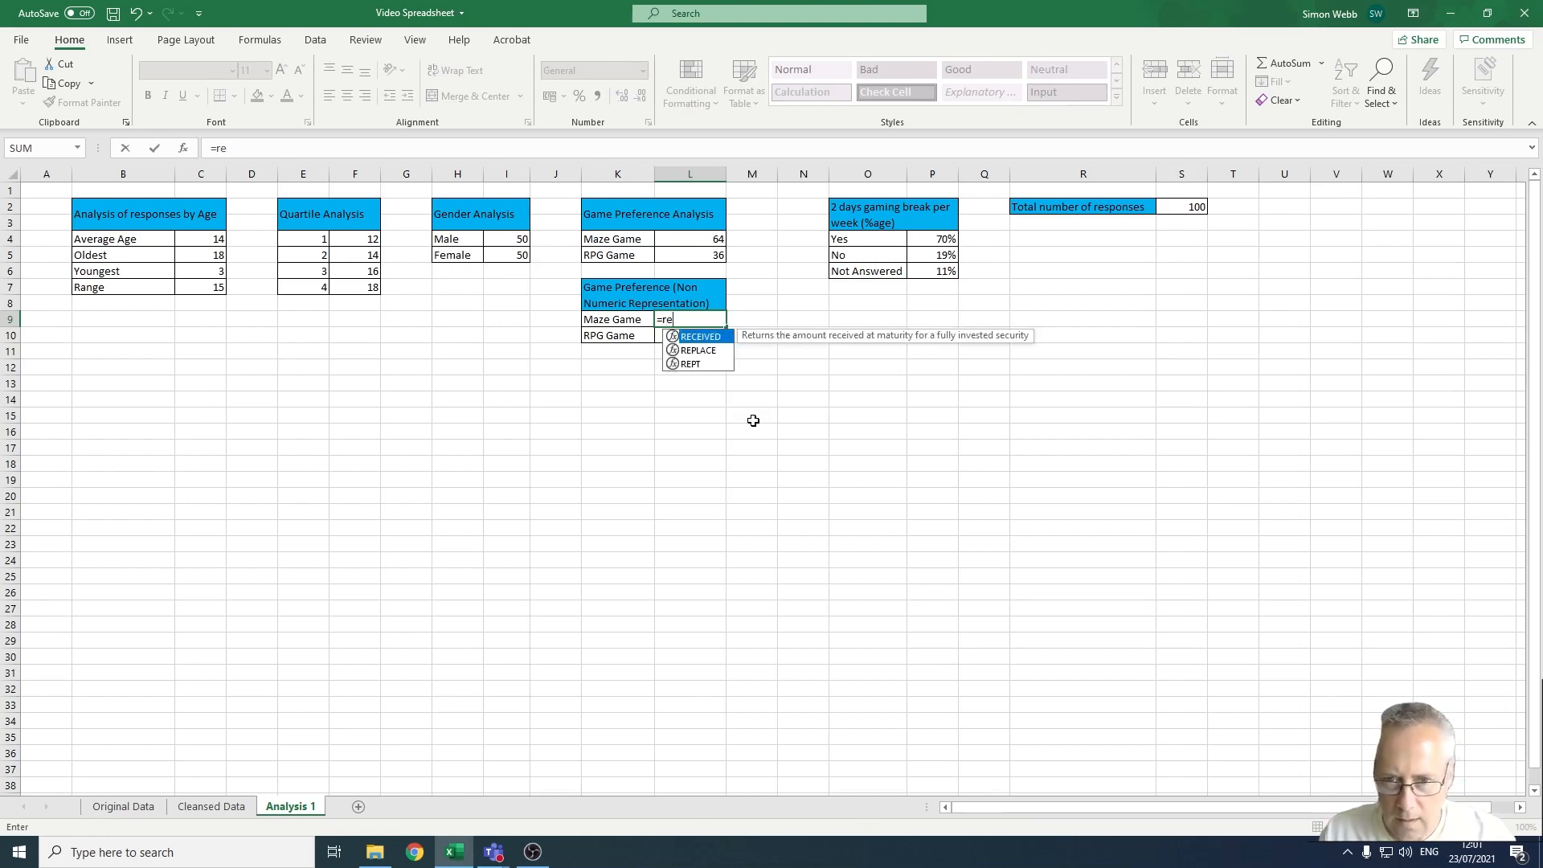
text(pt()
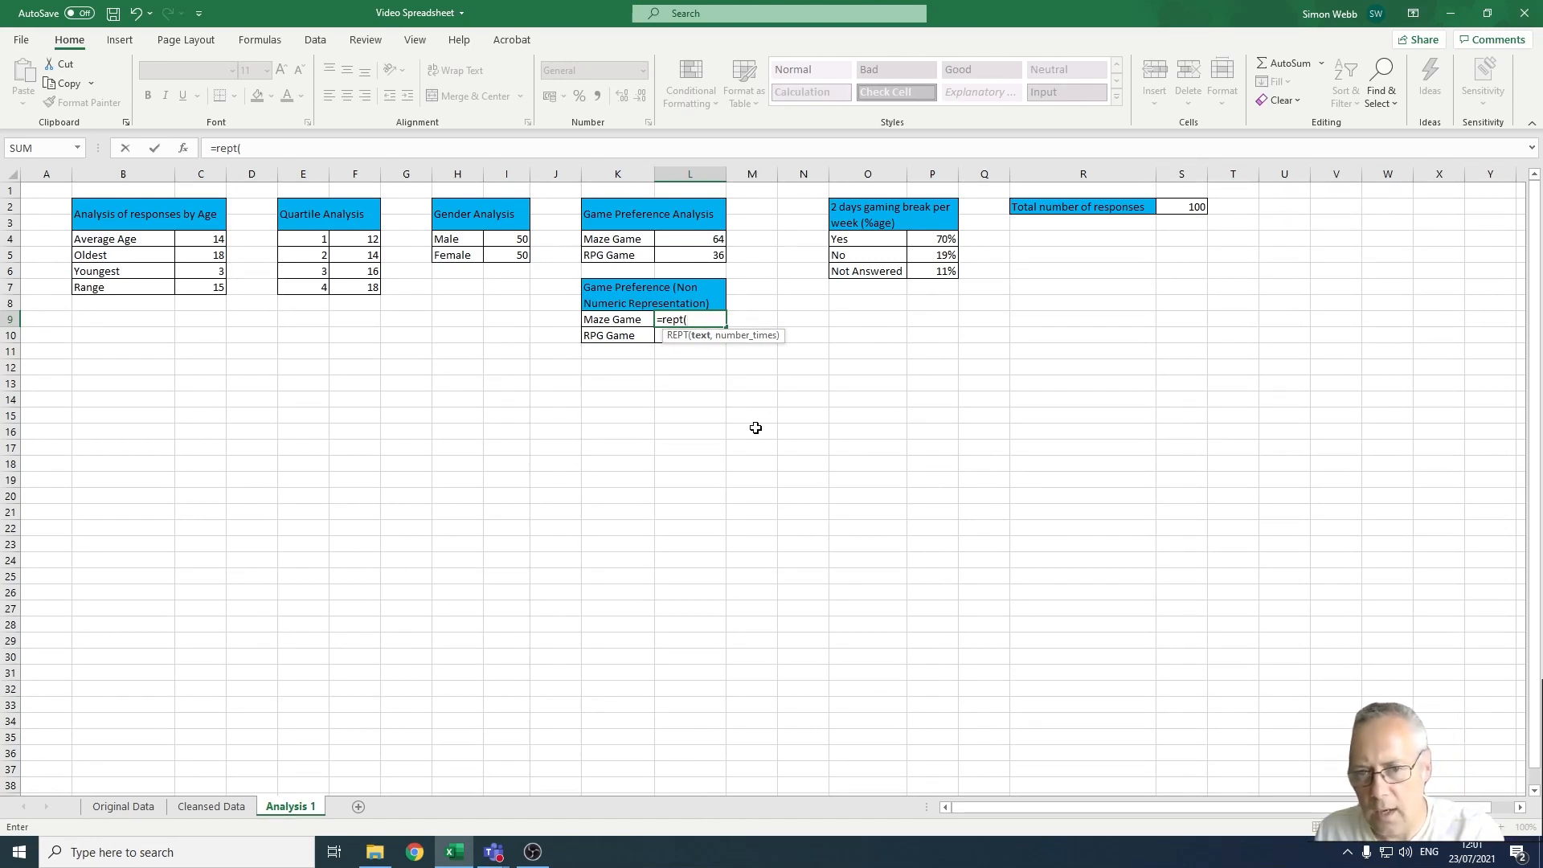
text(")
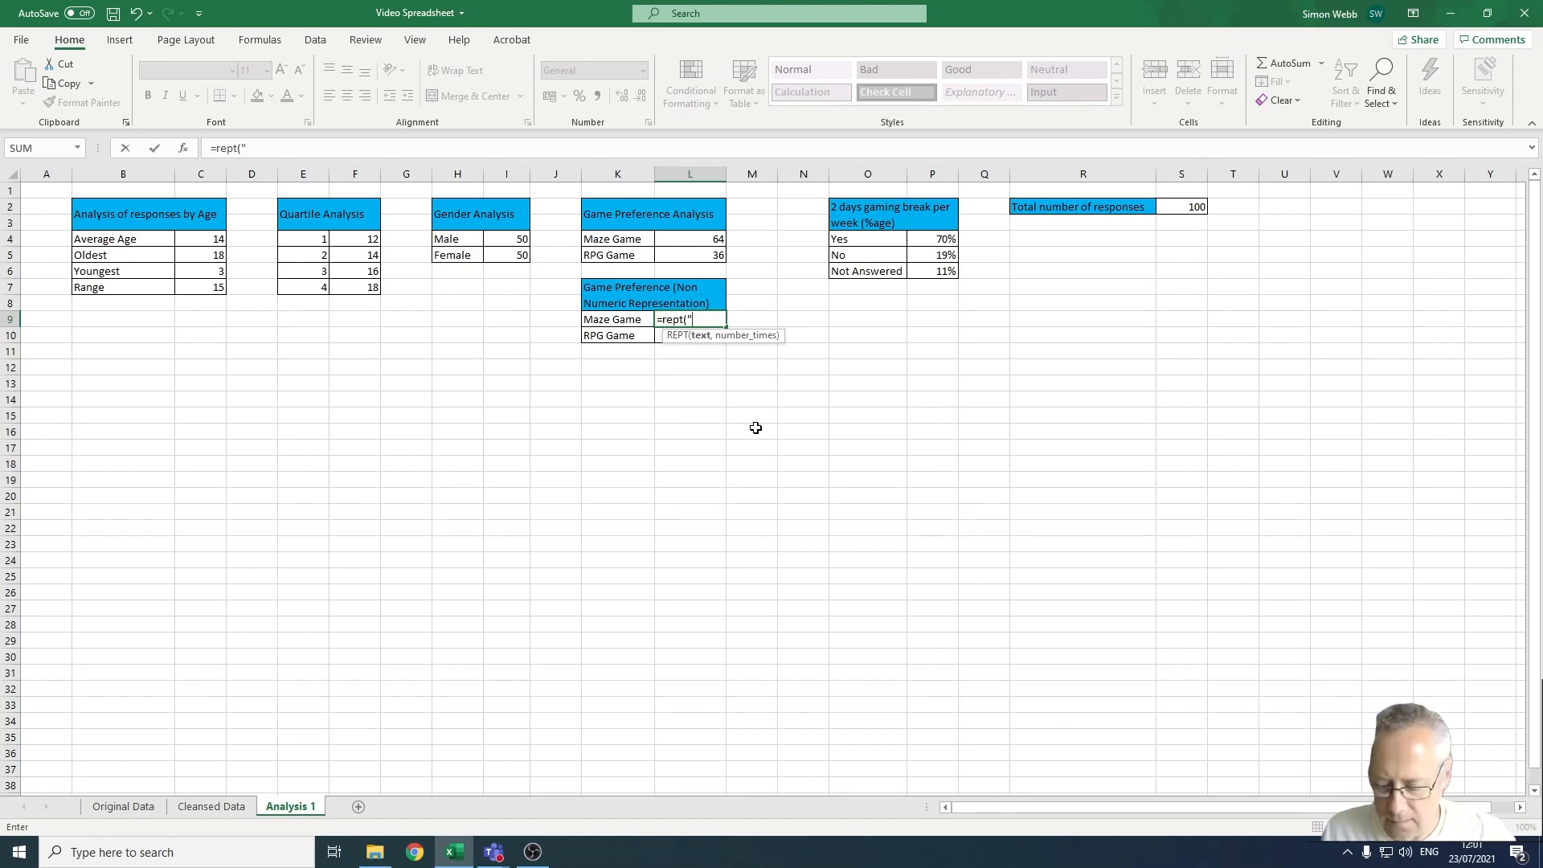
text(*)
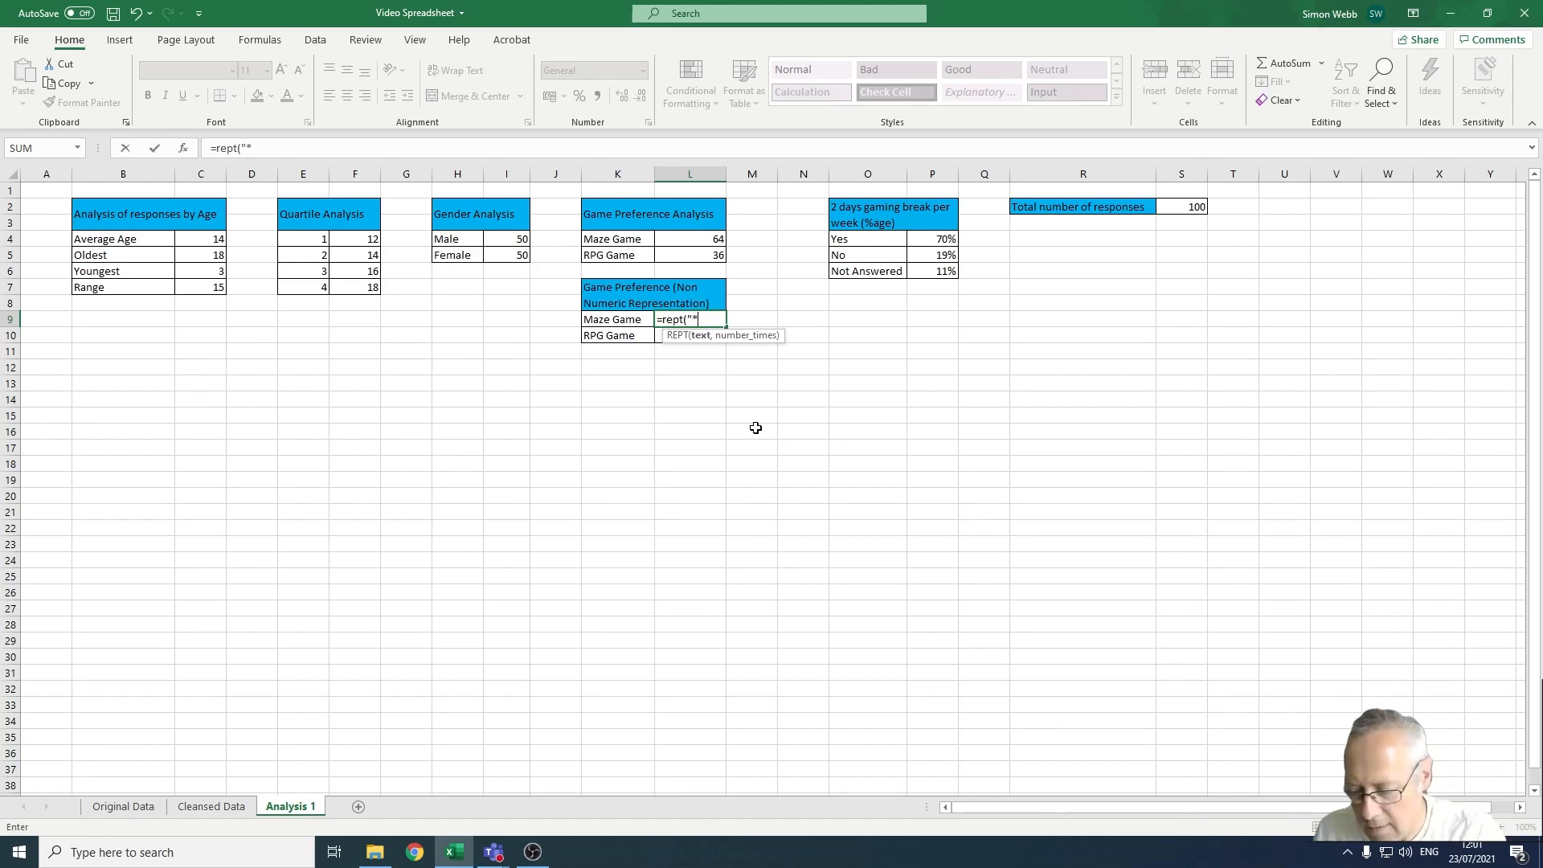
text(",)
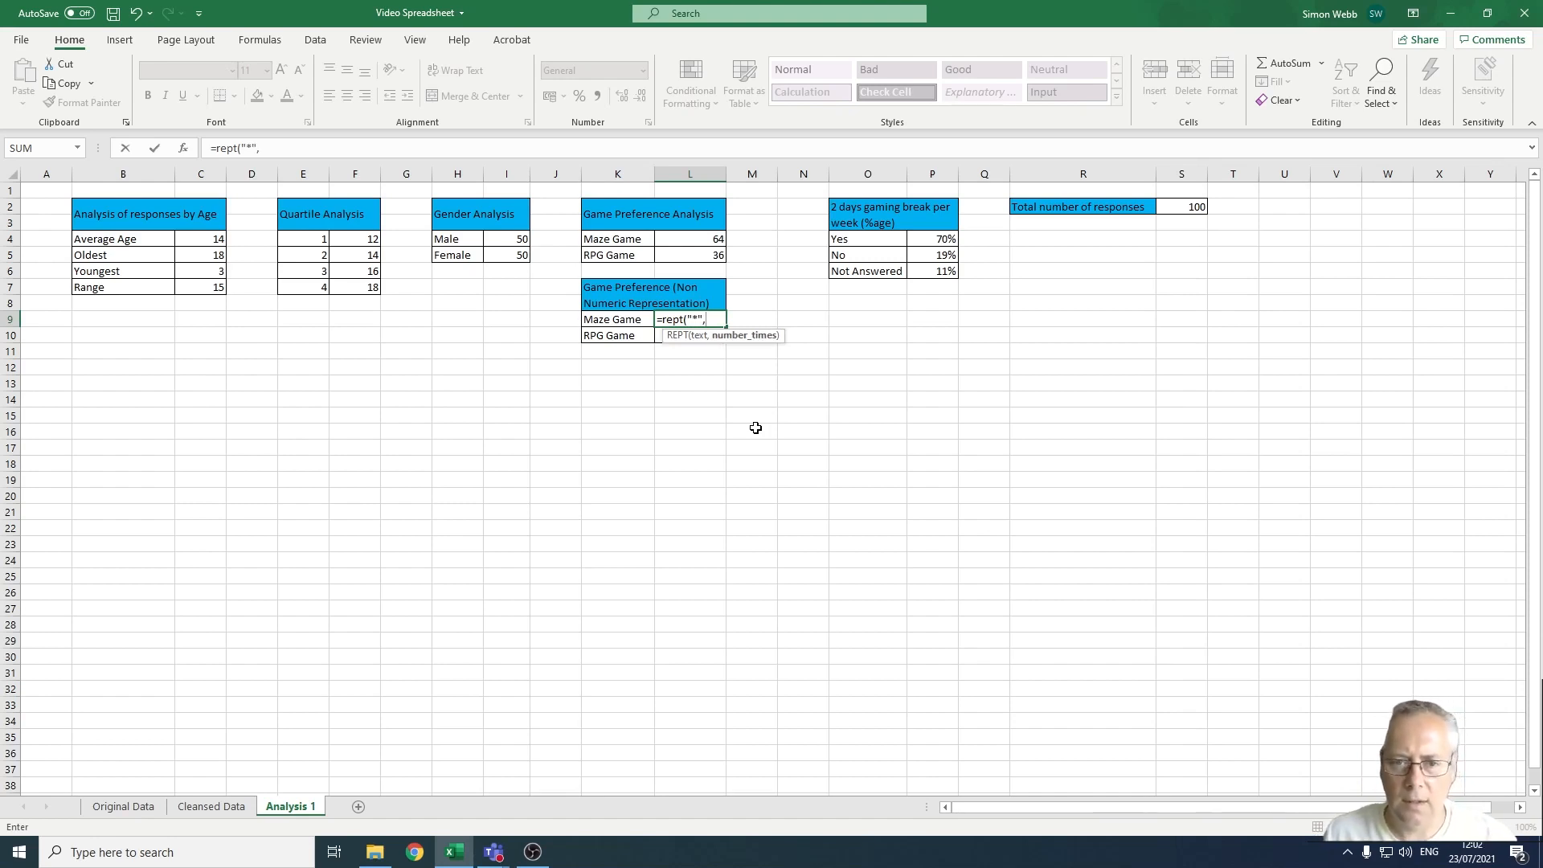
click(710, 236)
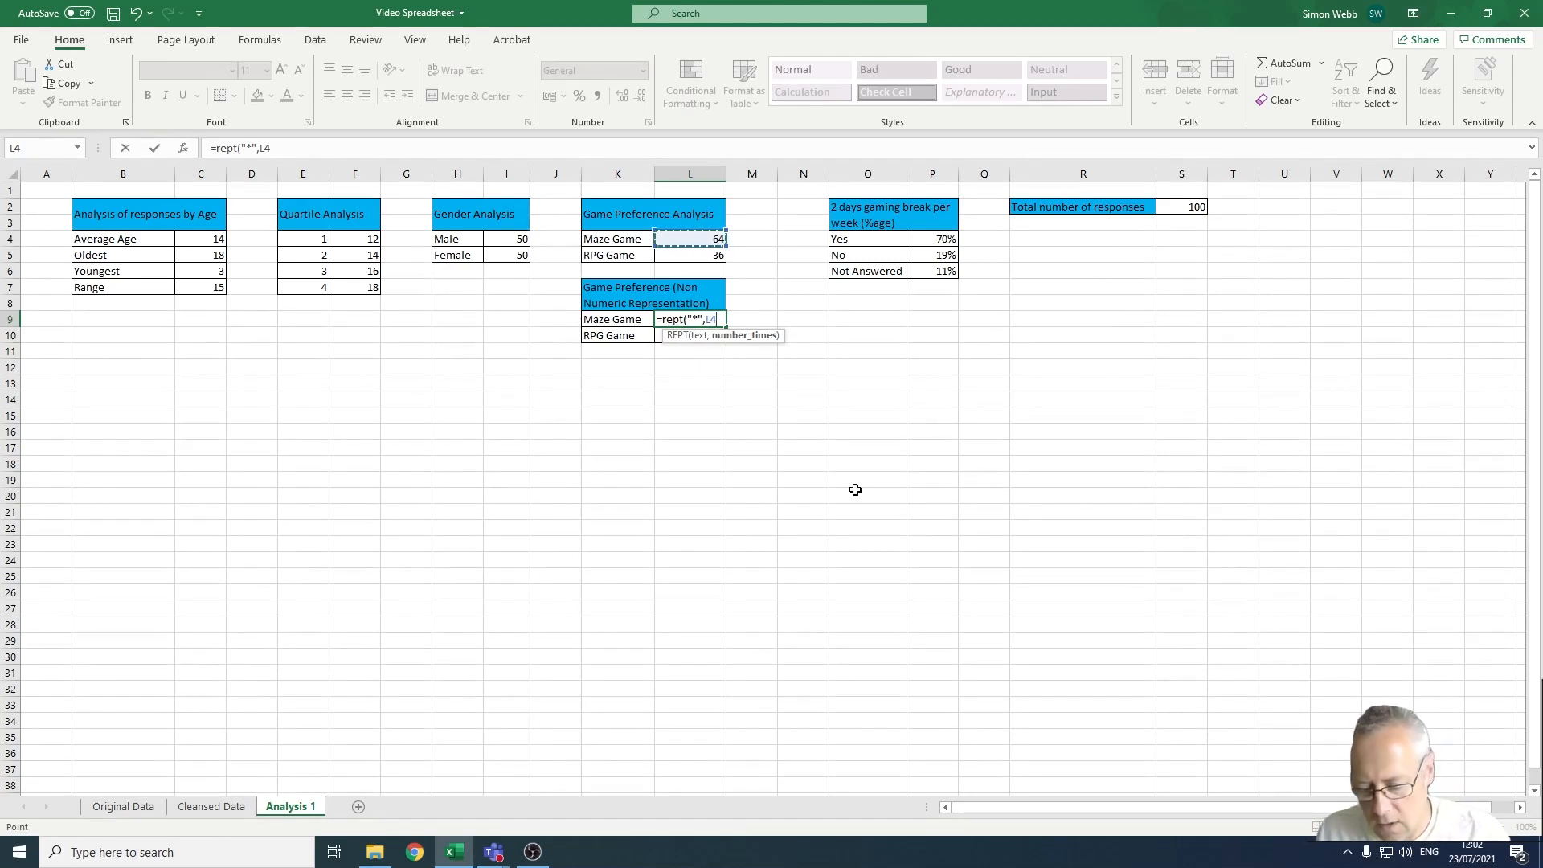
text())
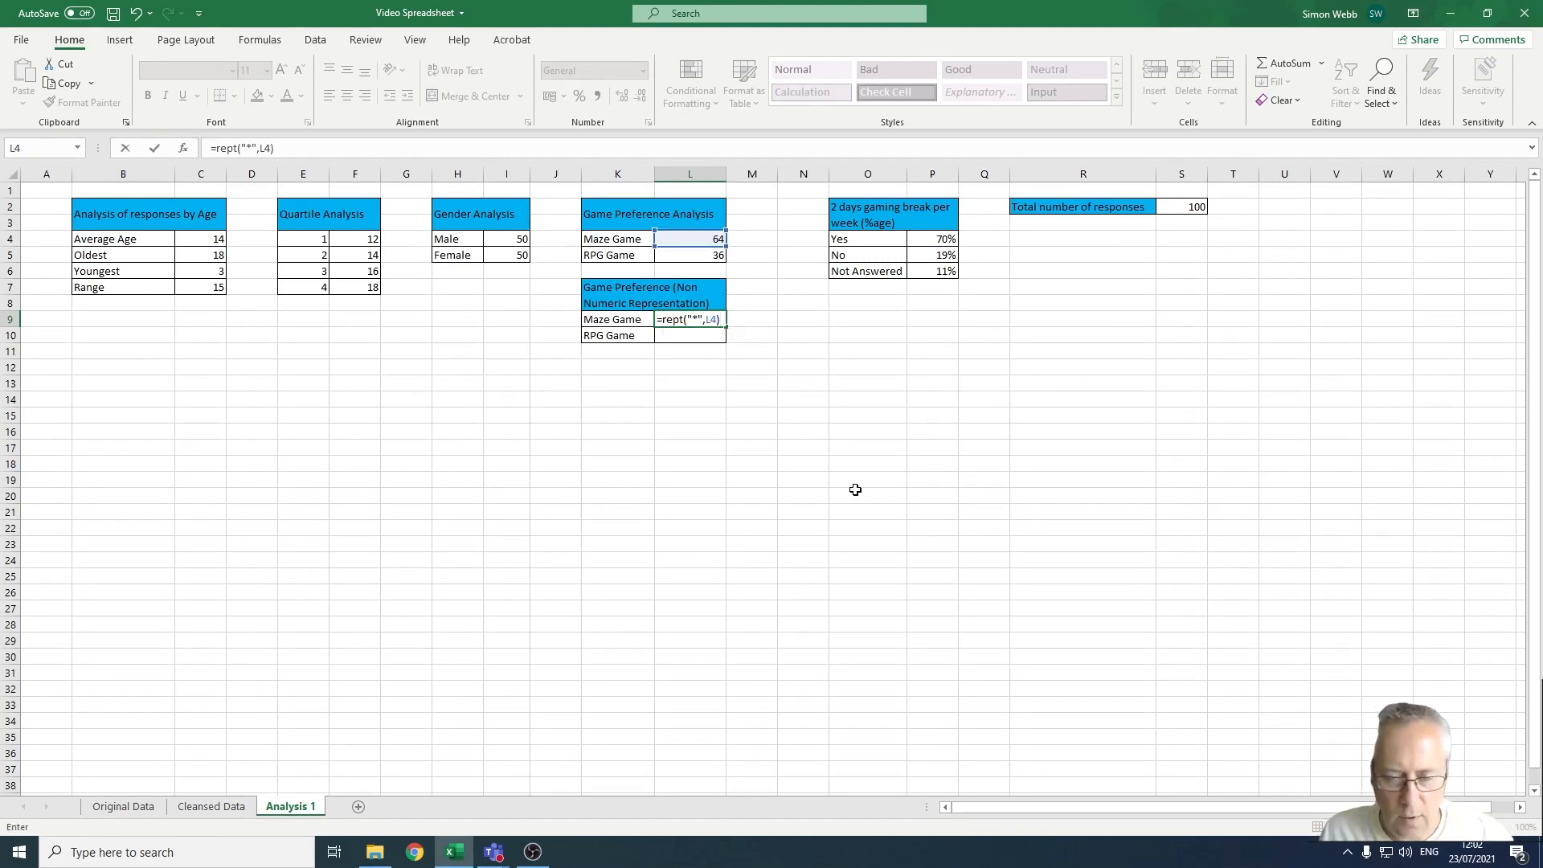
key(Return)
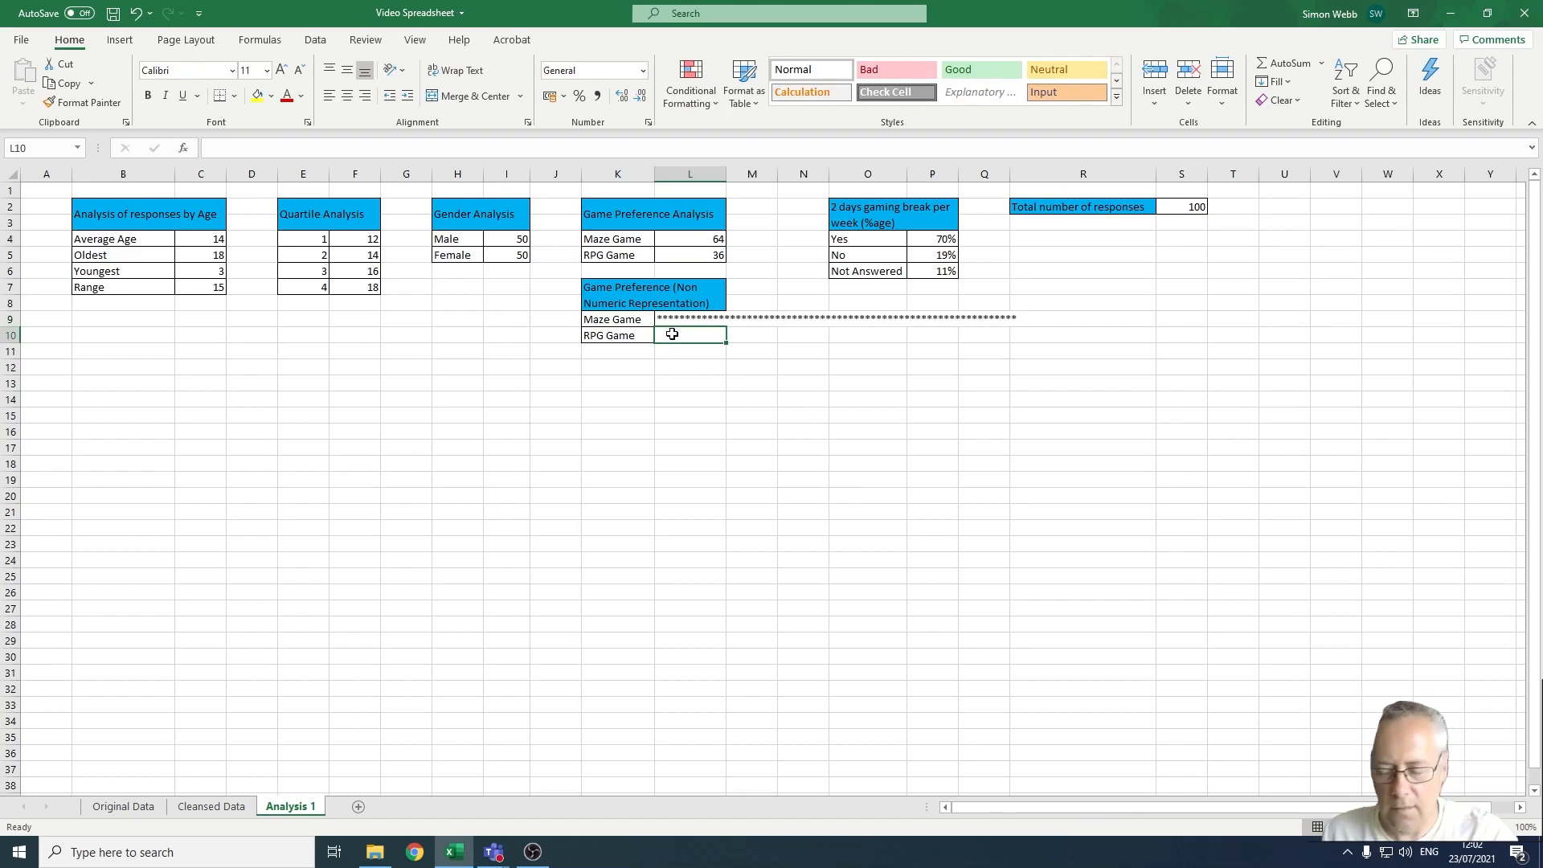
Enter =REPT("*",L5) in cell L10 to represent the RPG Game count with asterisks
text(=)
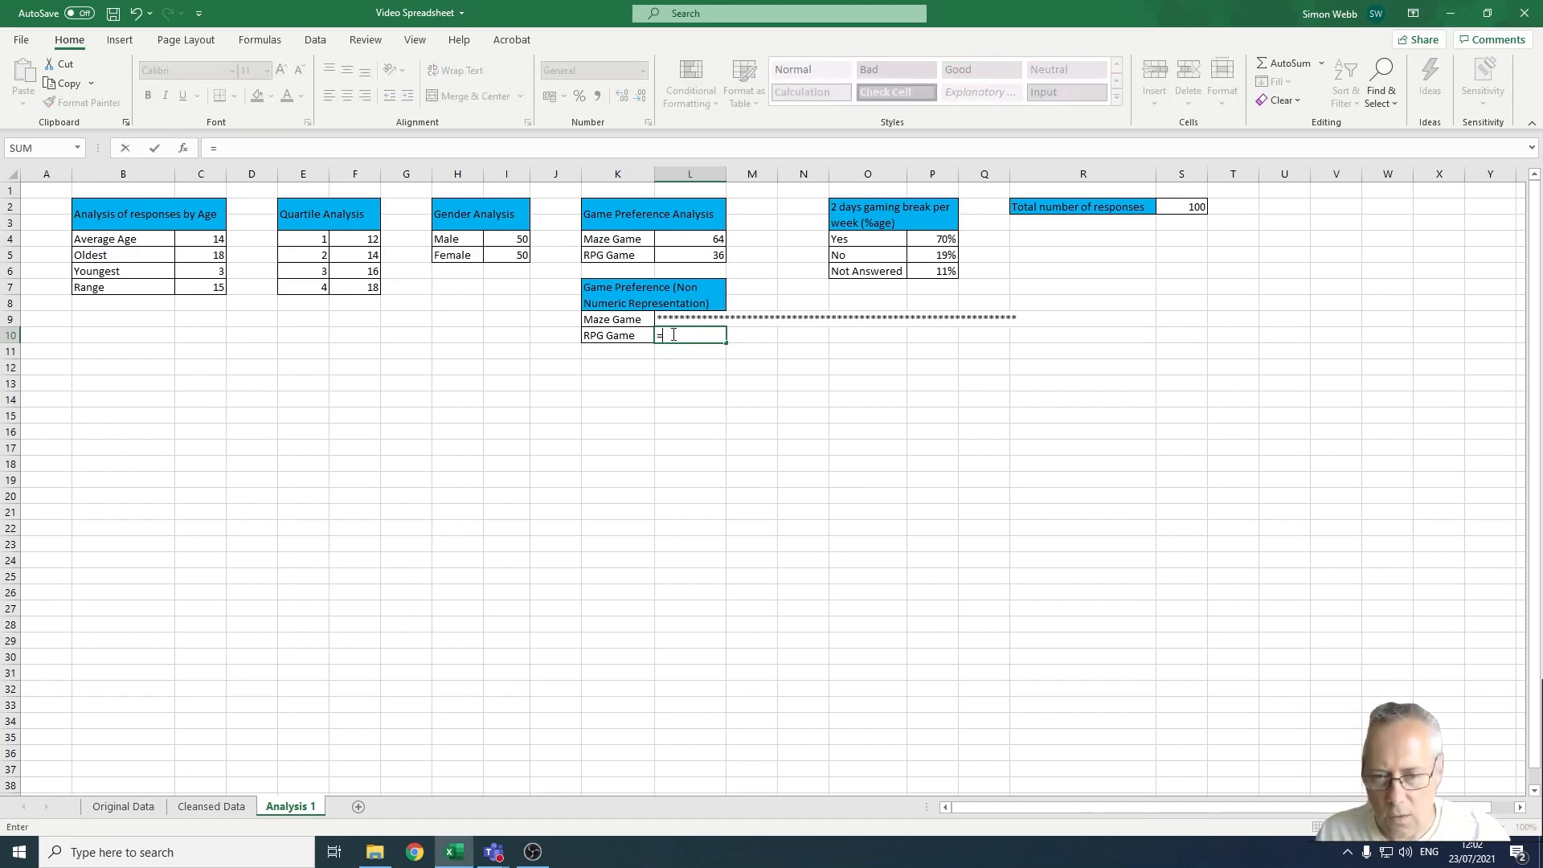
text(rept)
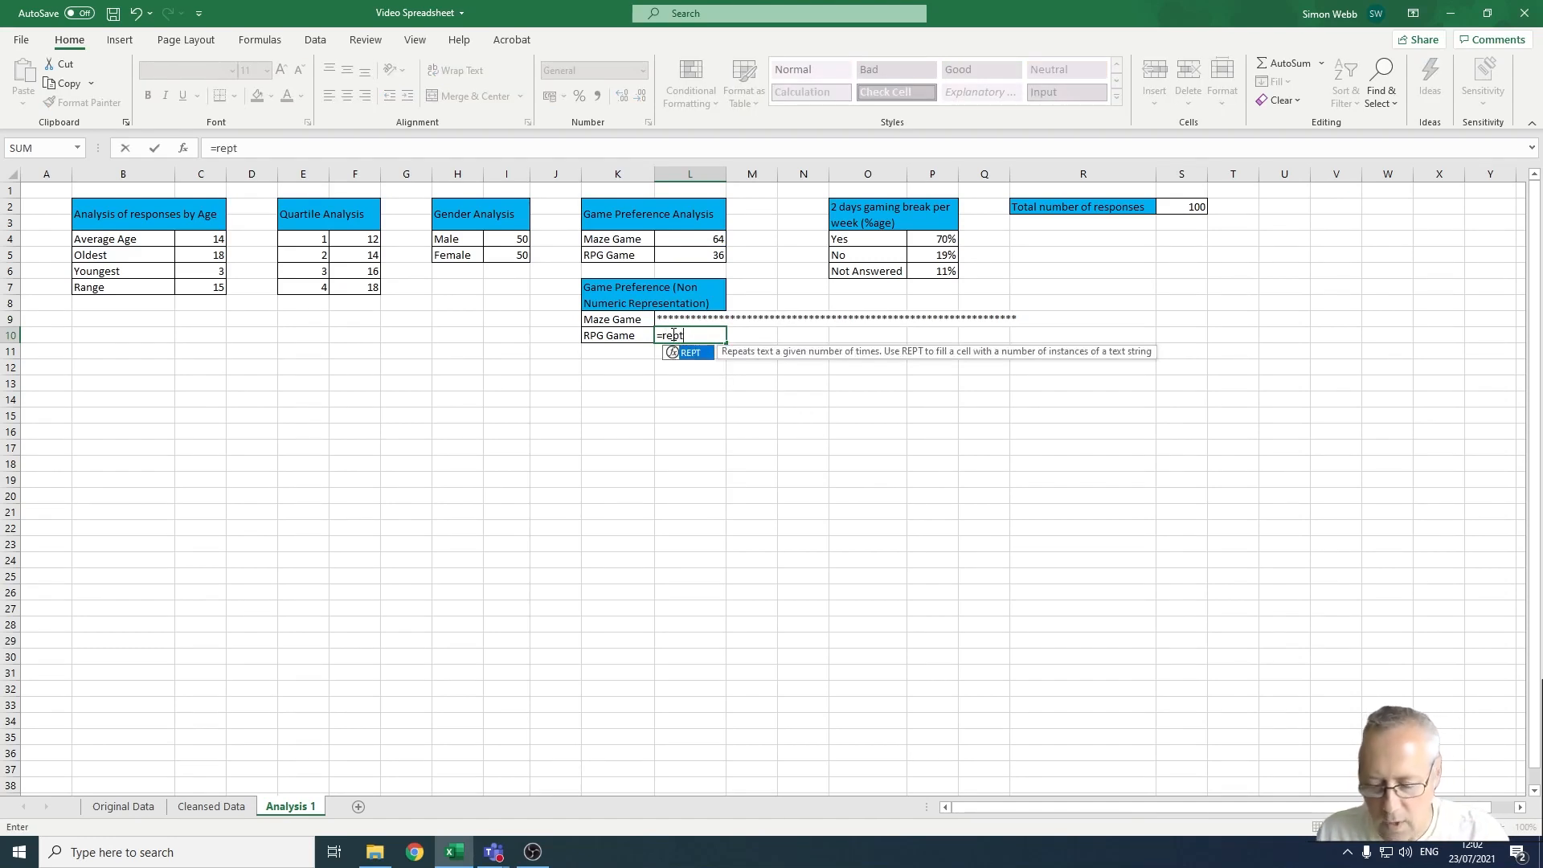
text(()
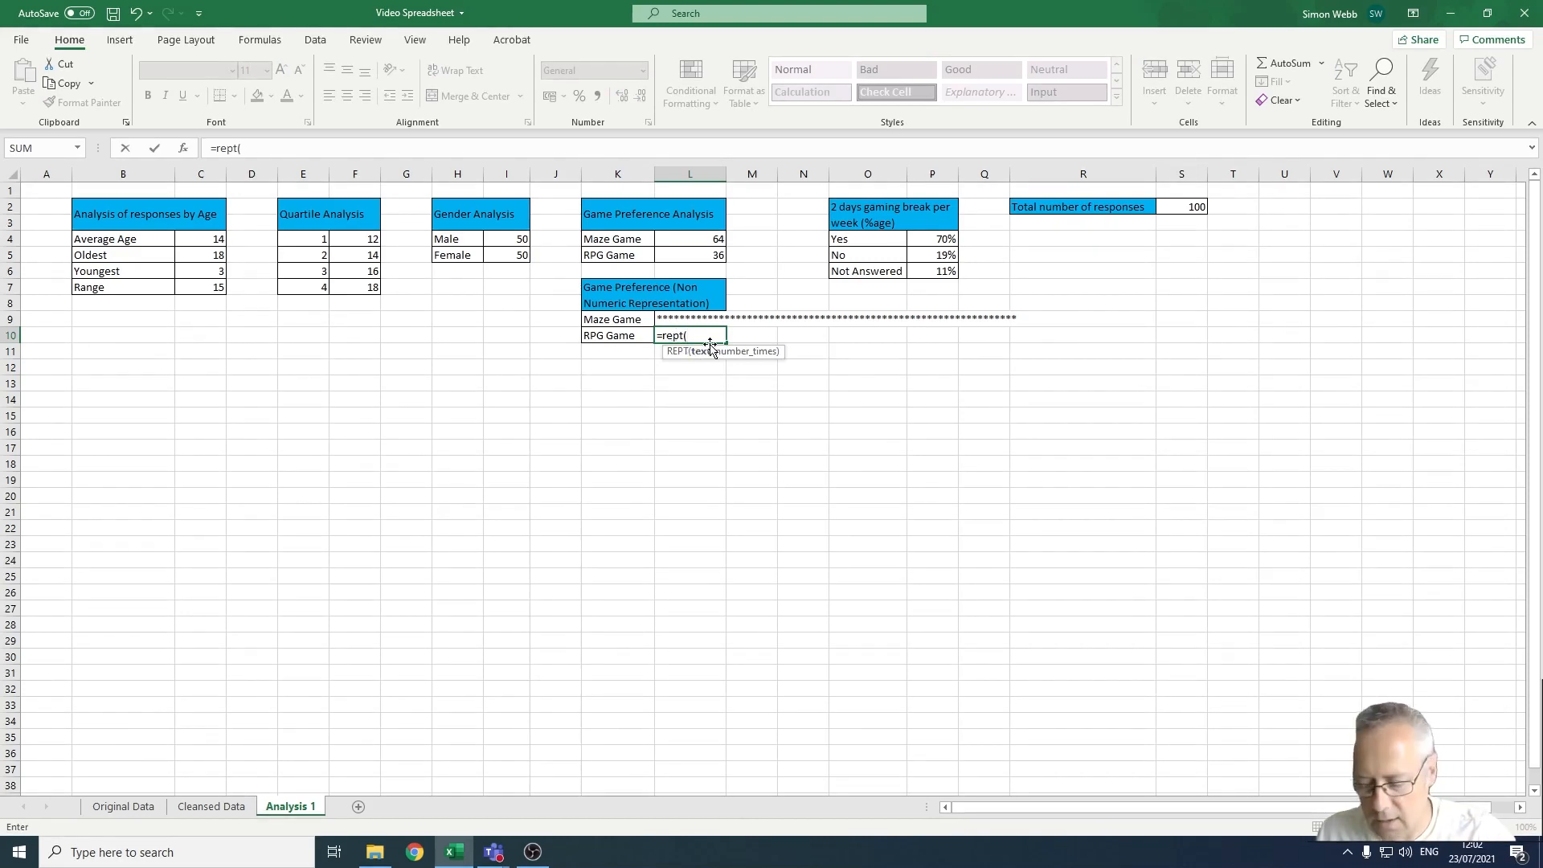
text("*",)
click(710, 252)
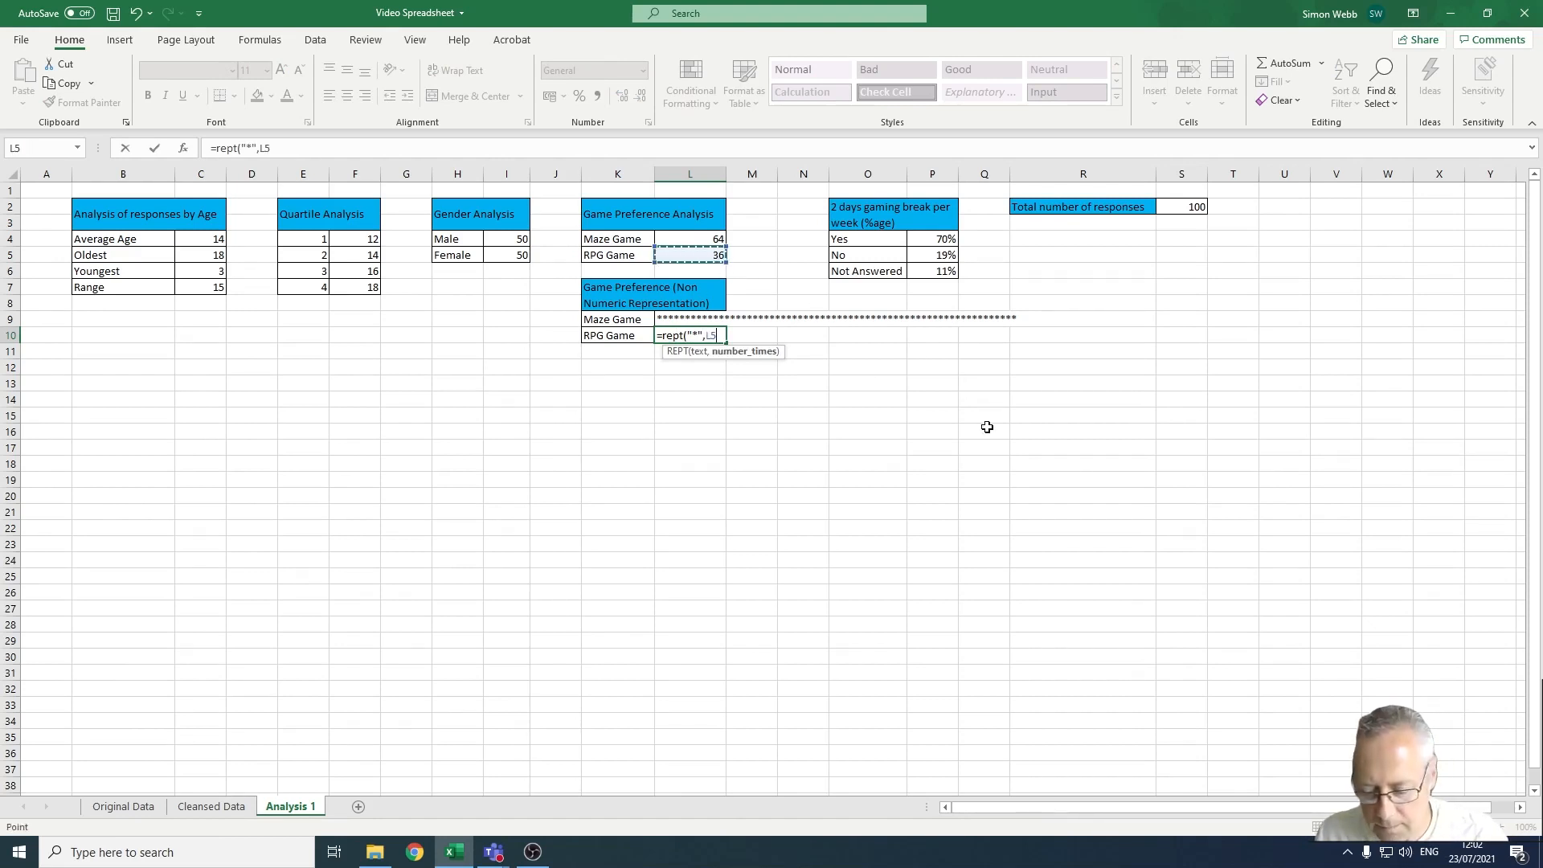
text())
key(Return)
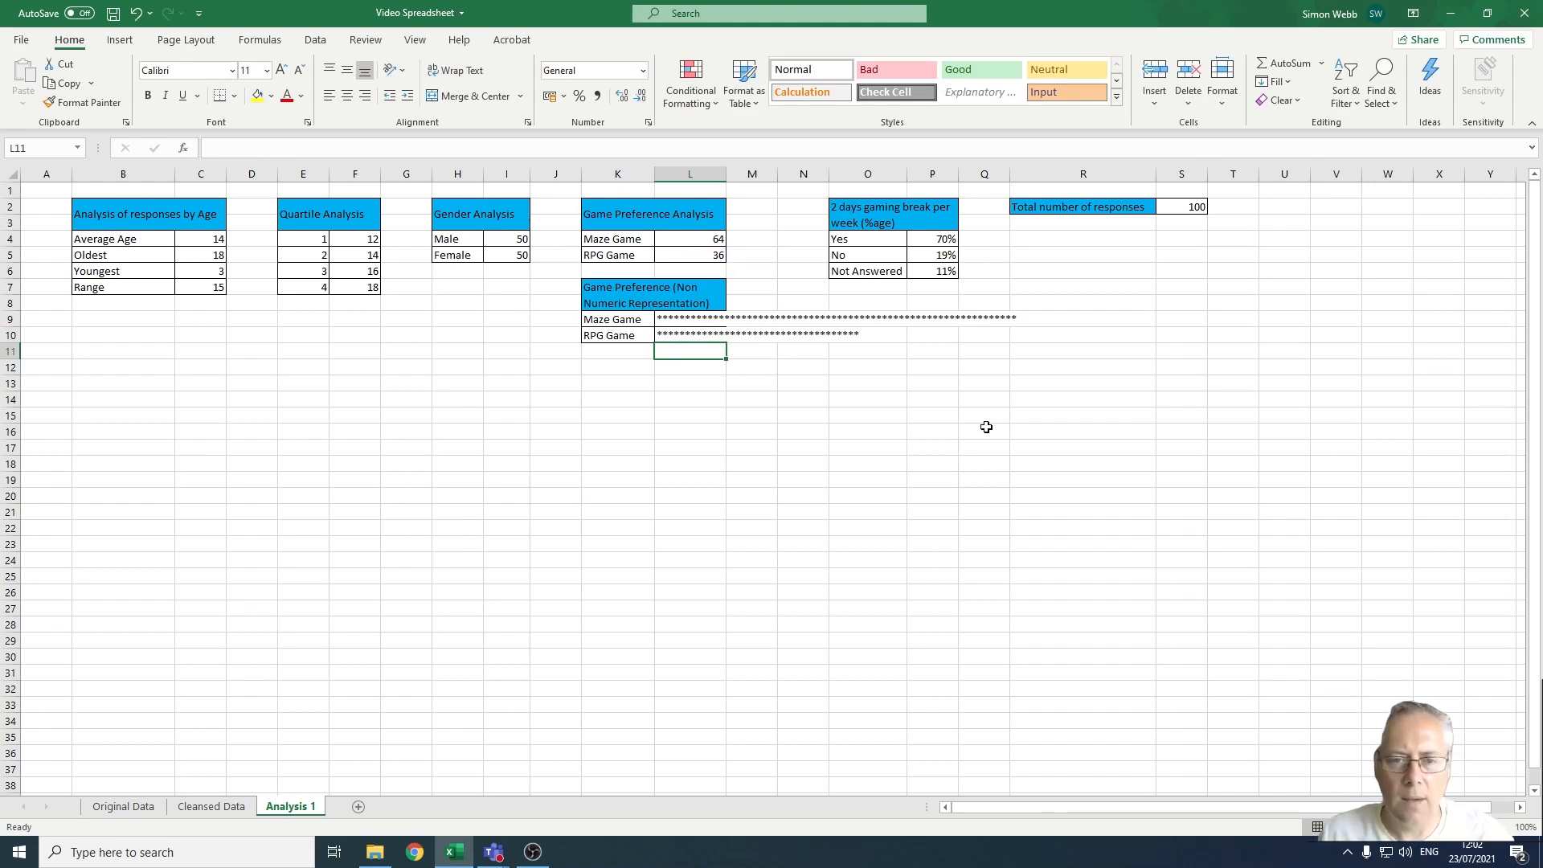
Clear the REPT formulas from cells L9 and L10 in the non-numeric representation table
click(675, 320)
key(Delete)
click(677, 336)
key(Delete)
click(704, 383)
Enter =REPT("*",COUNTIF(Preference,K4)) in cell L9 to represent the Maze Game count without relying on L4
click(710, 239)
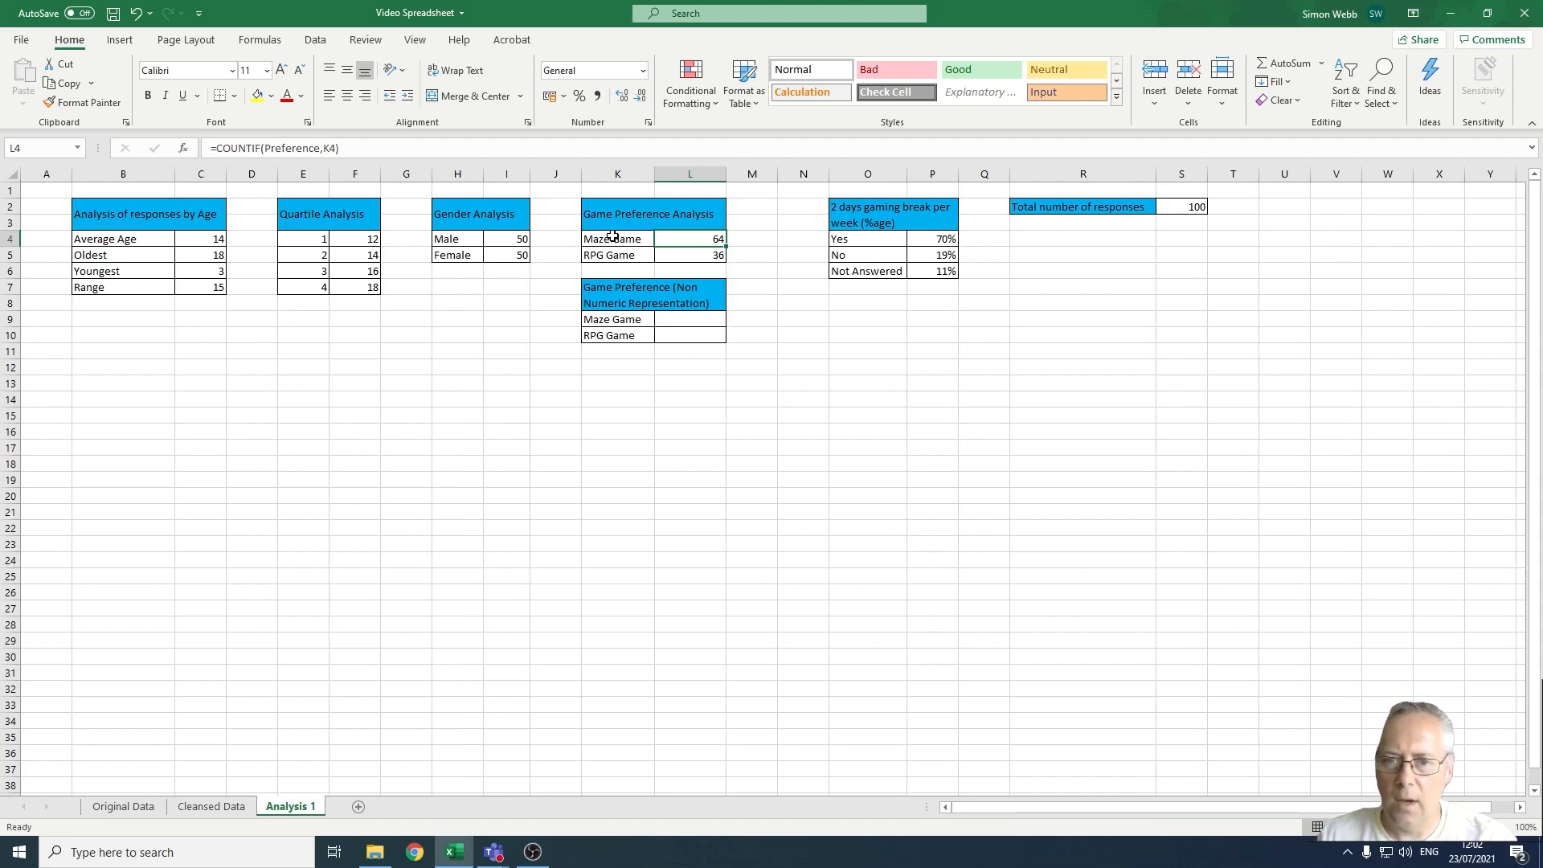
click(687, 319)
text(=)
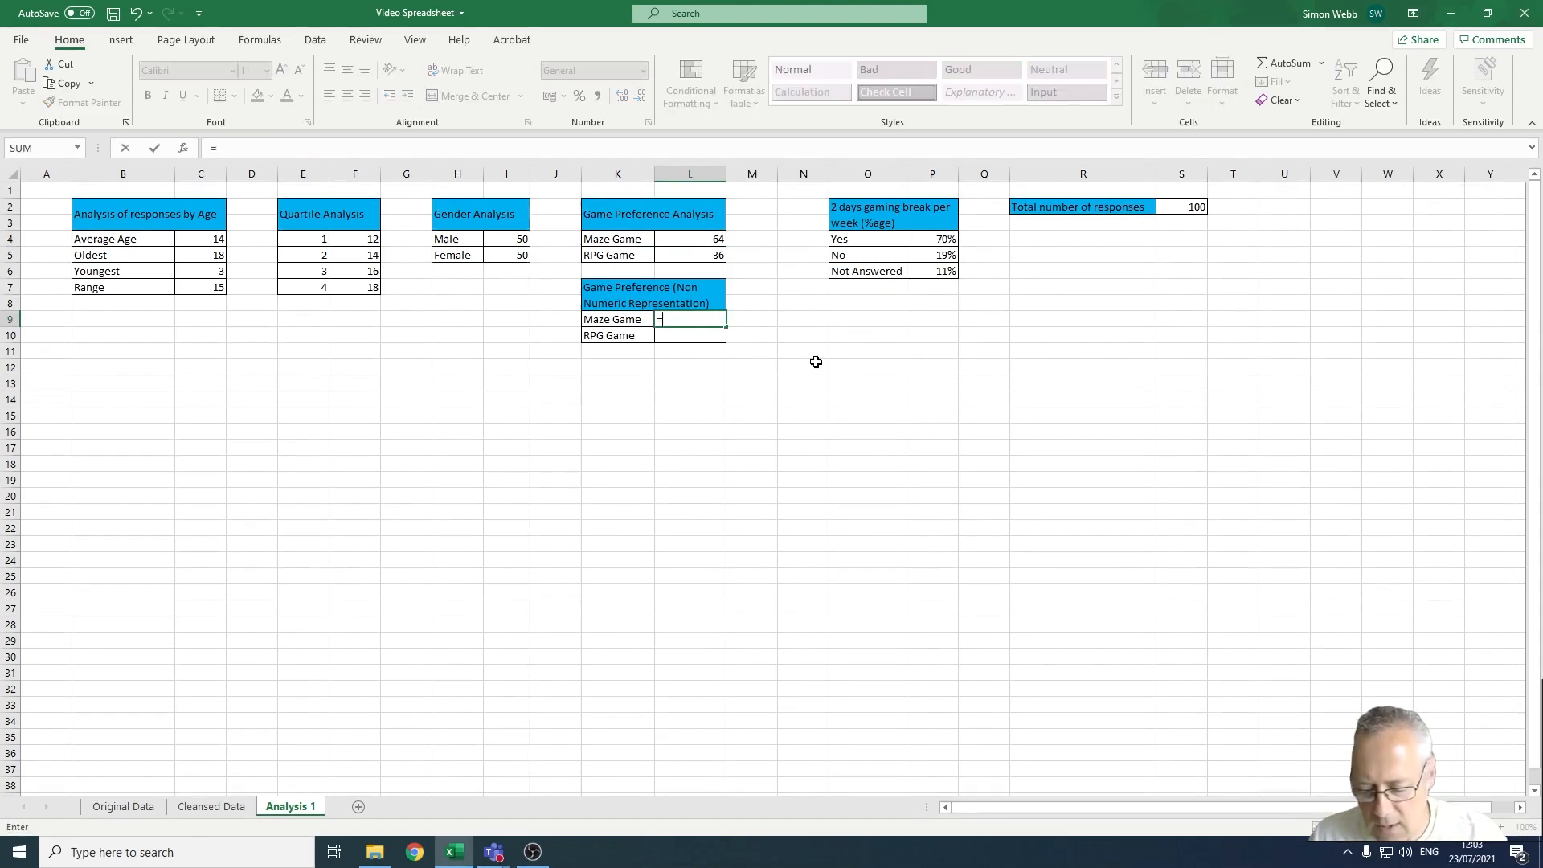
text(rep)
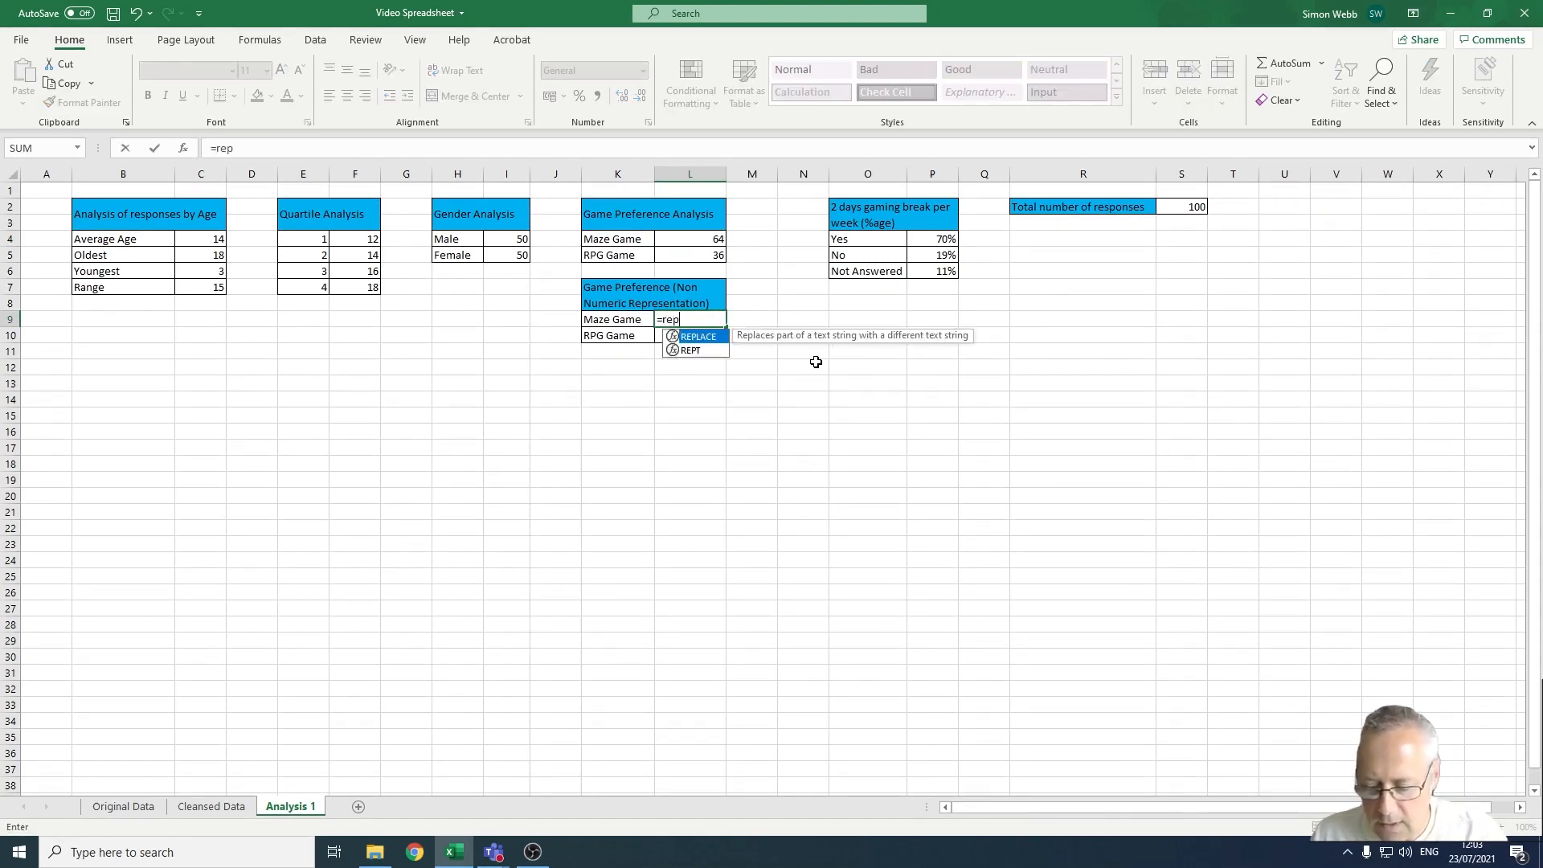
text(t()
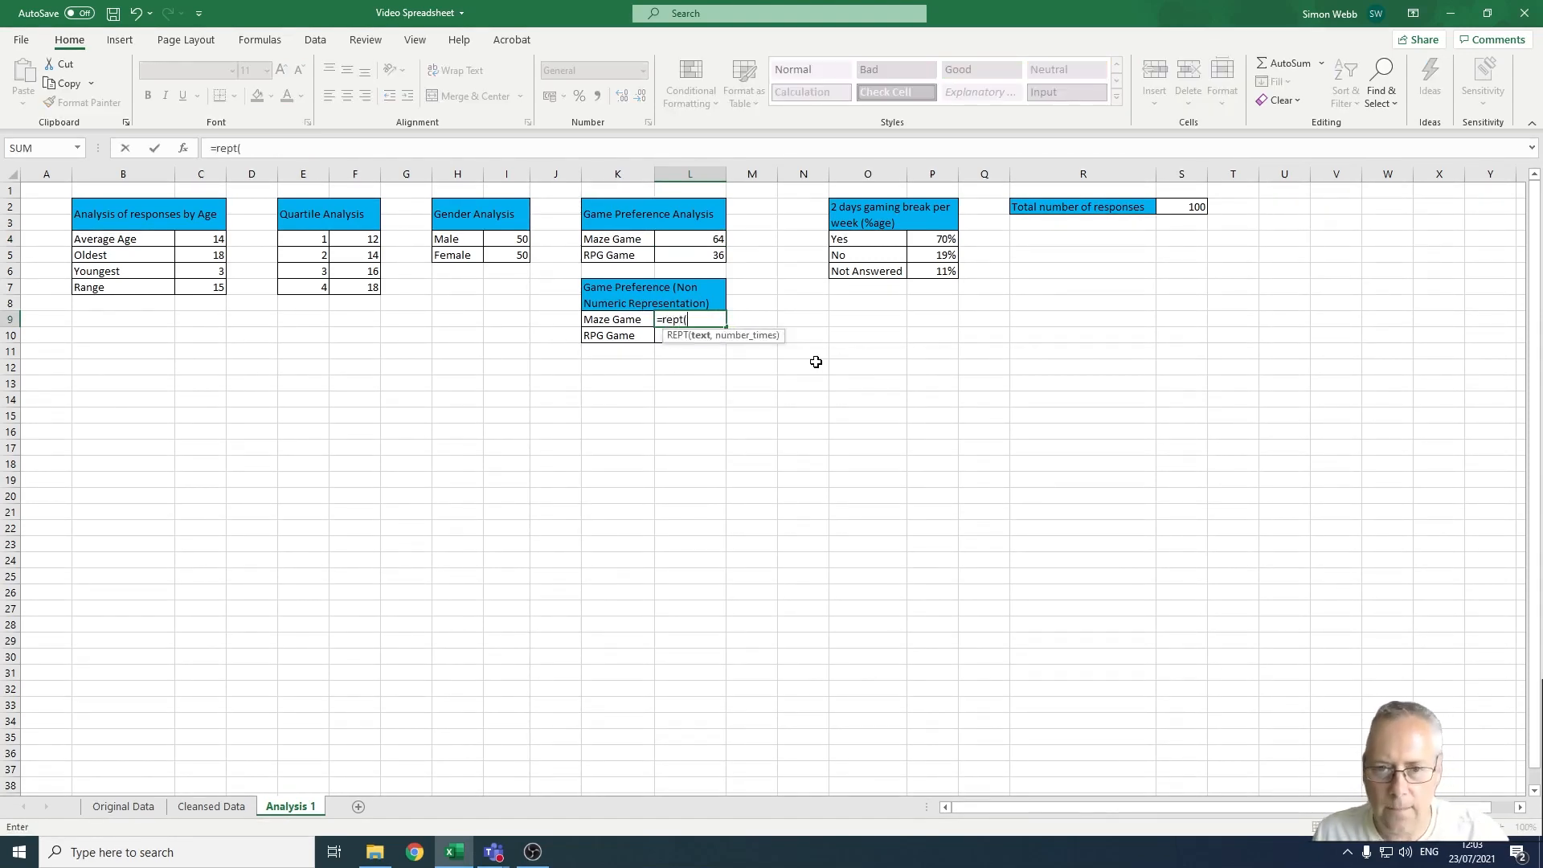
text("*)
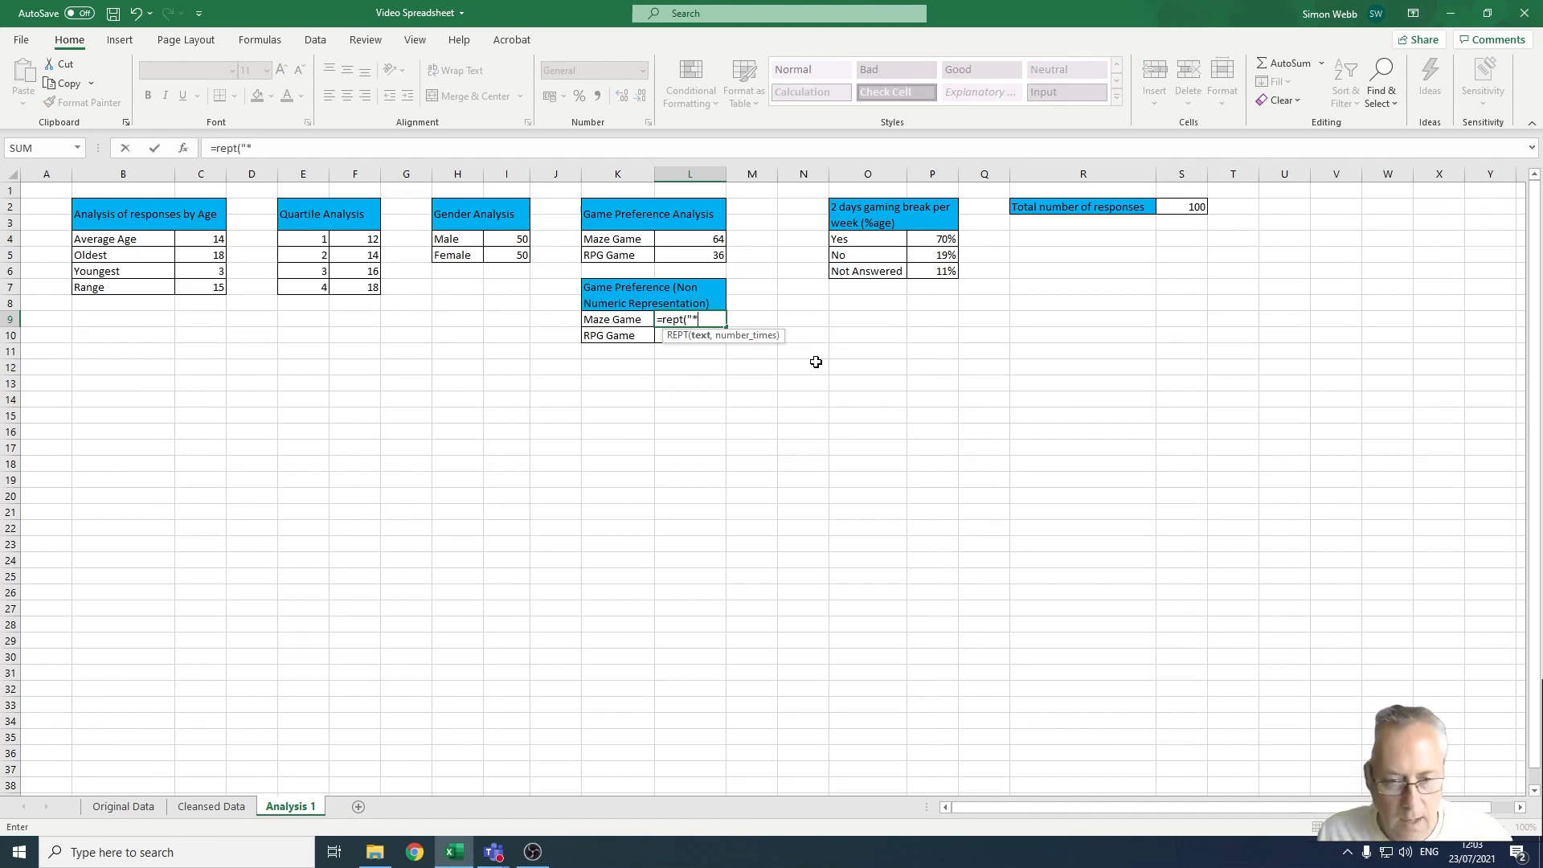
text(")
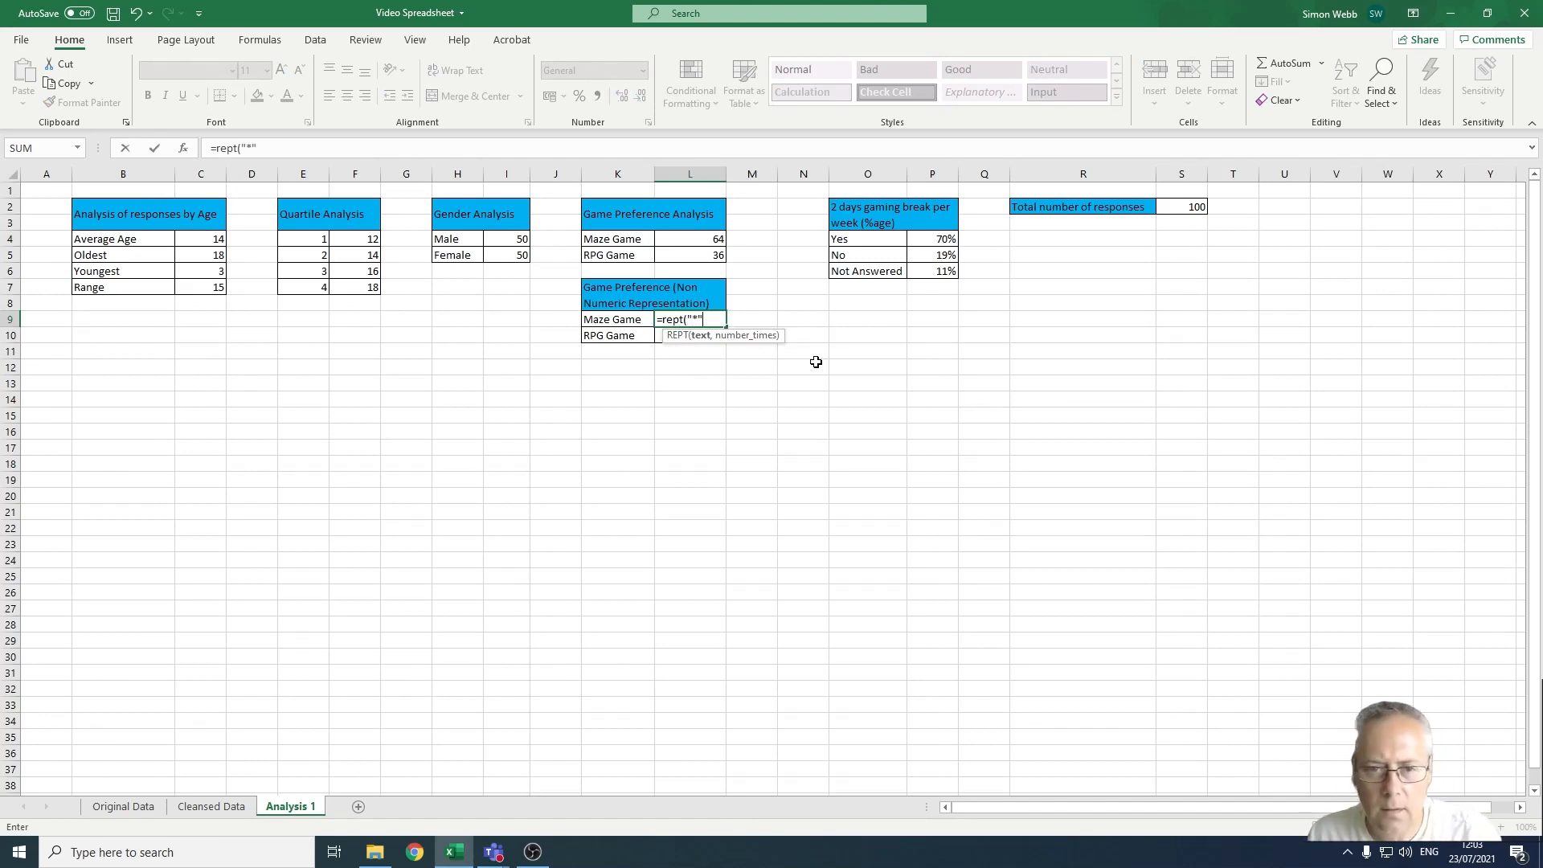
text(,)
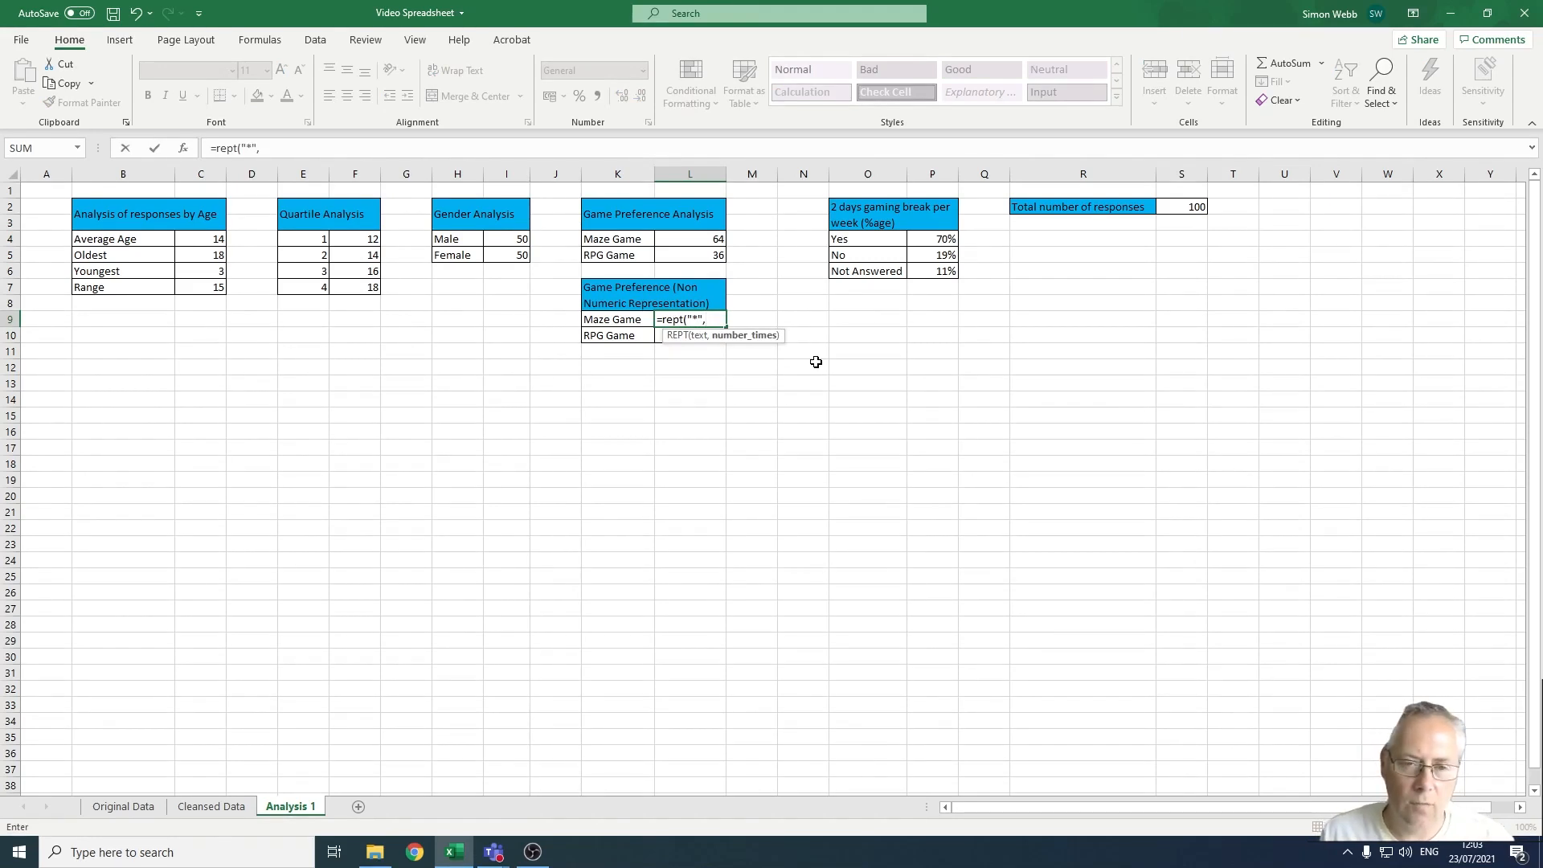
text(counti)
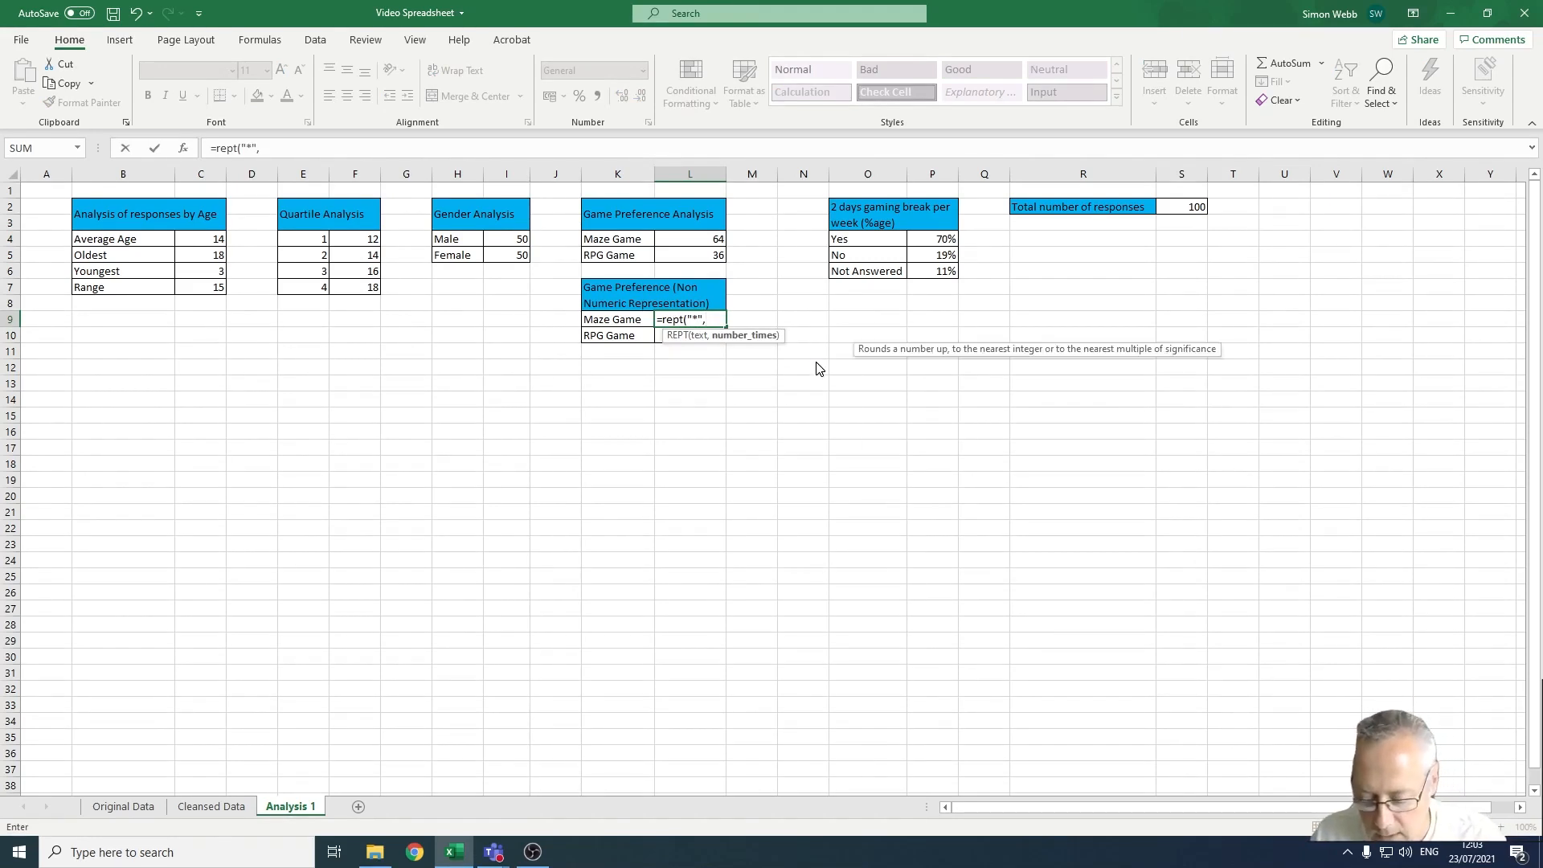
text(f)
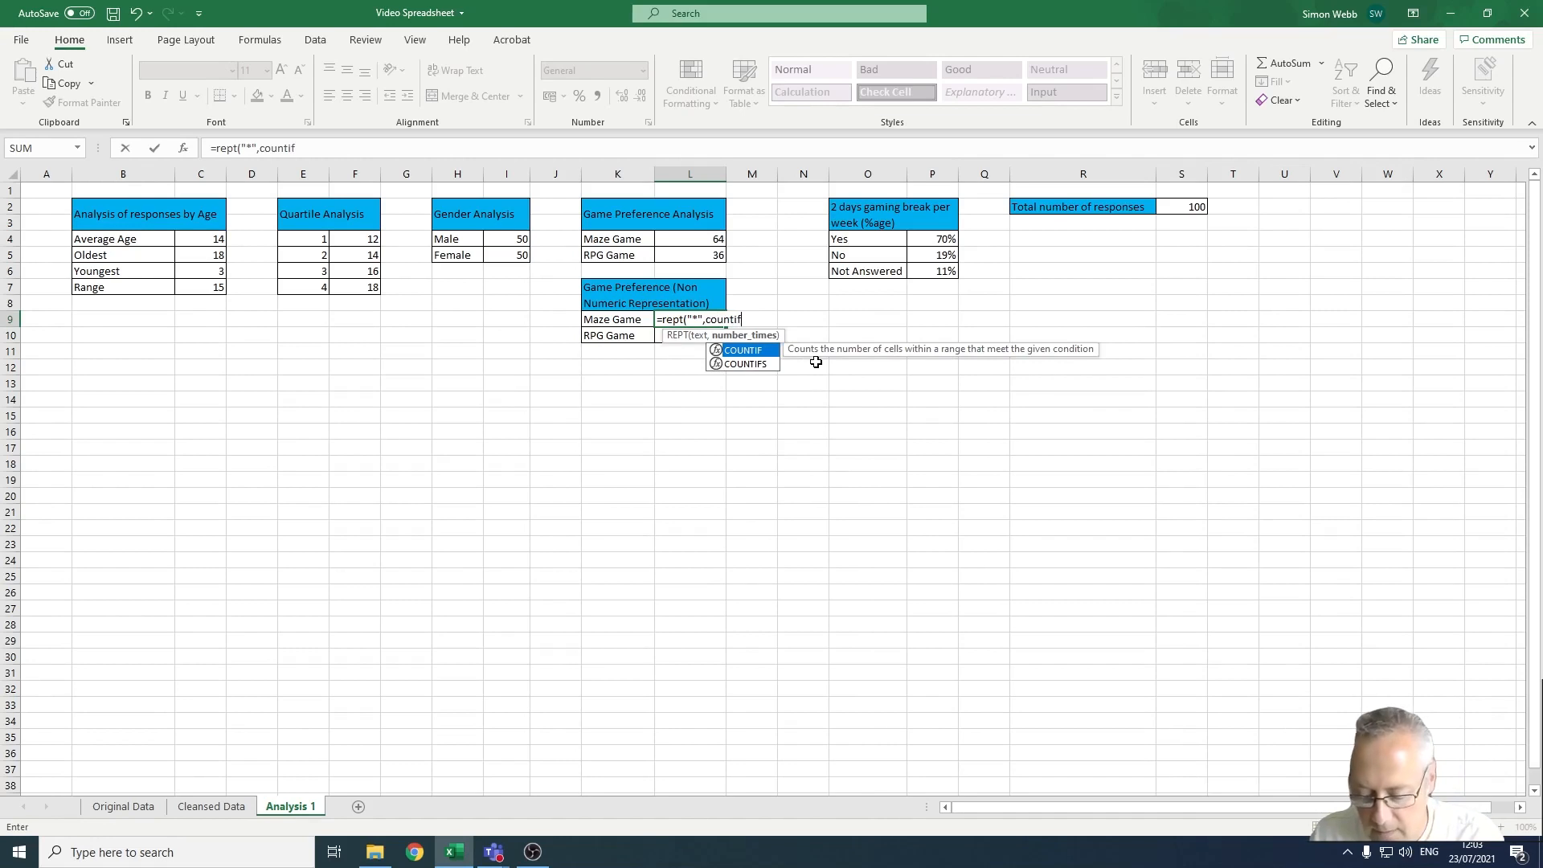
text(()
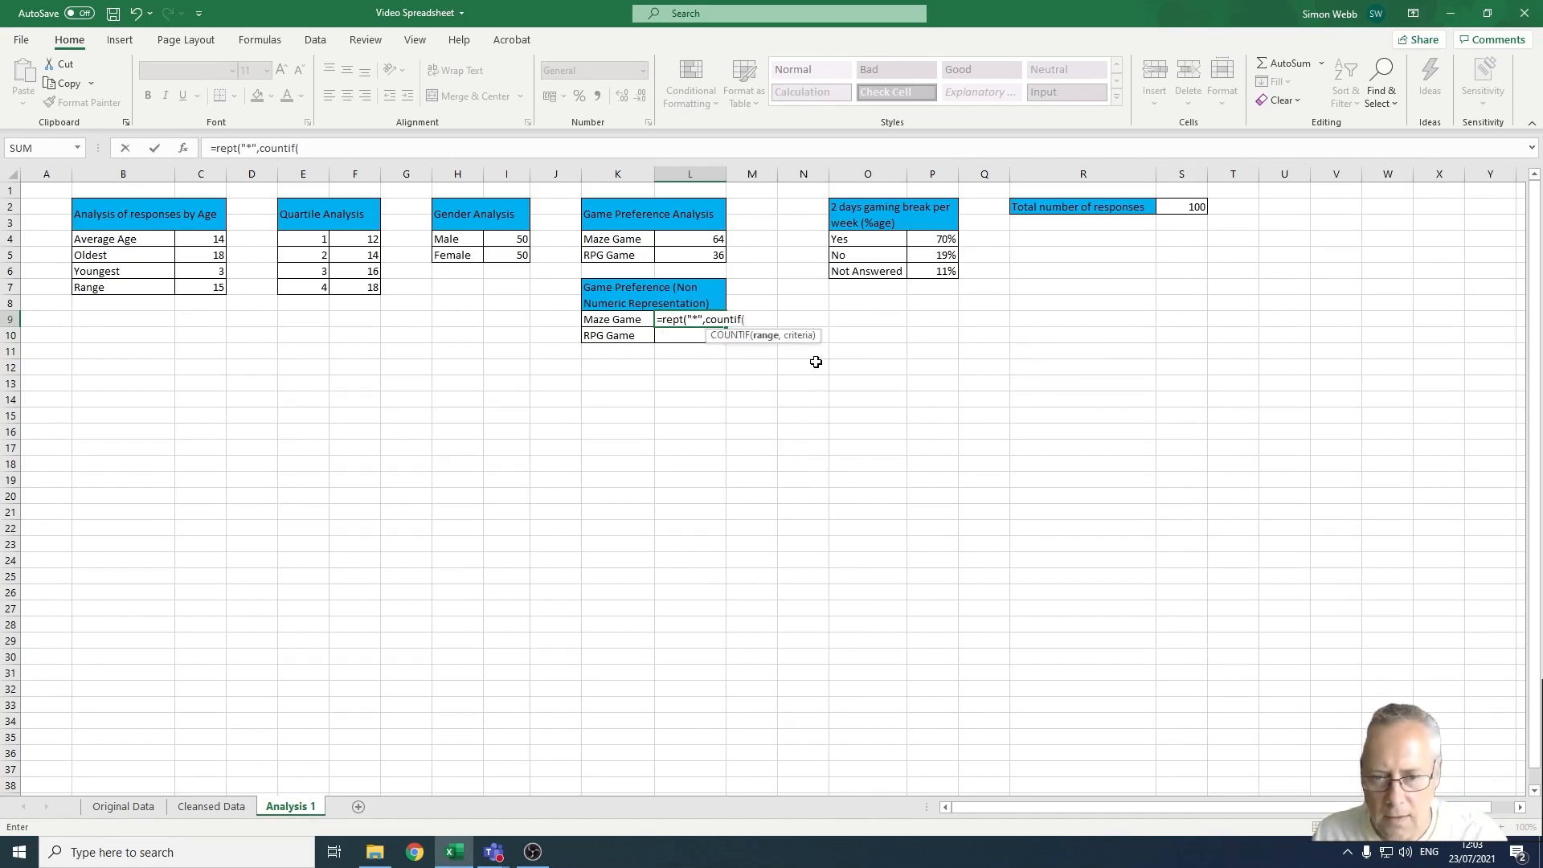
text(peferenc)
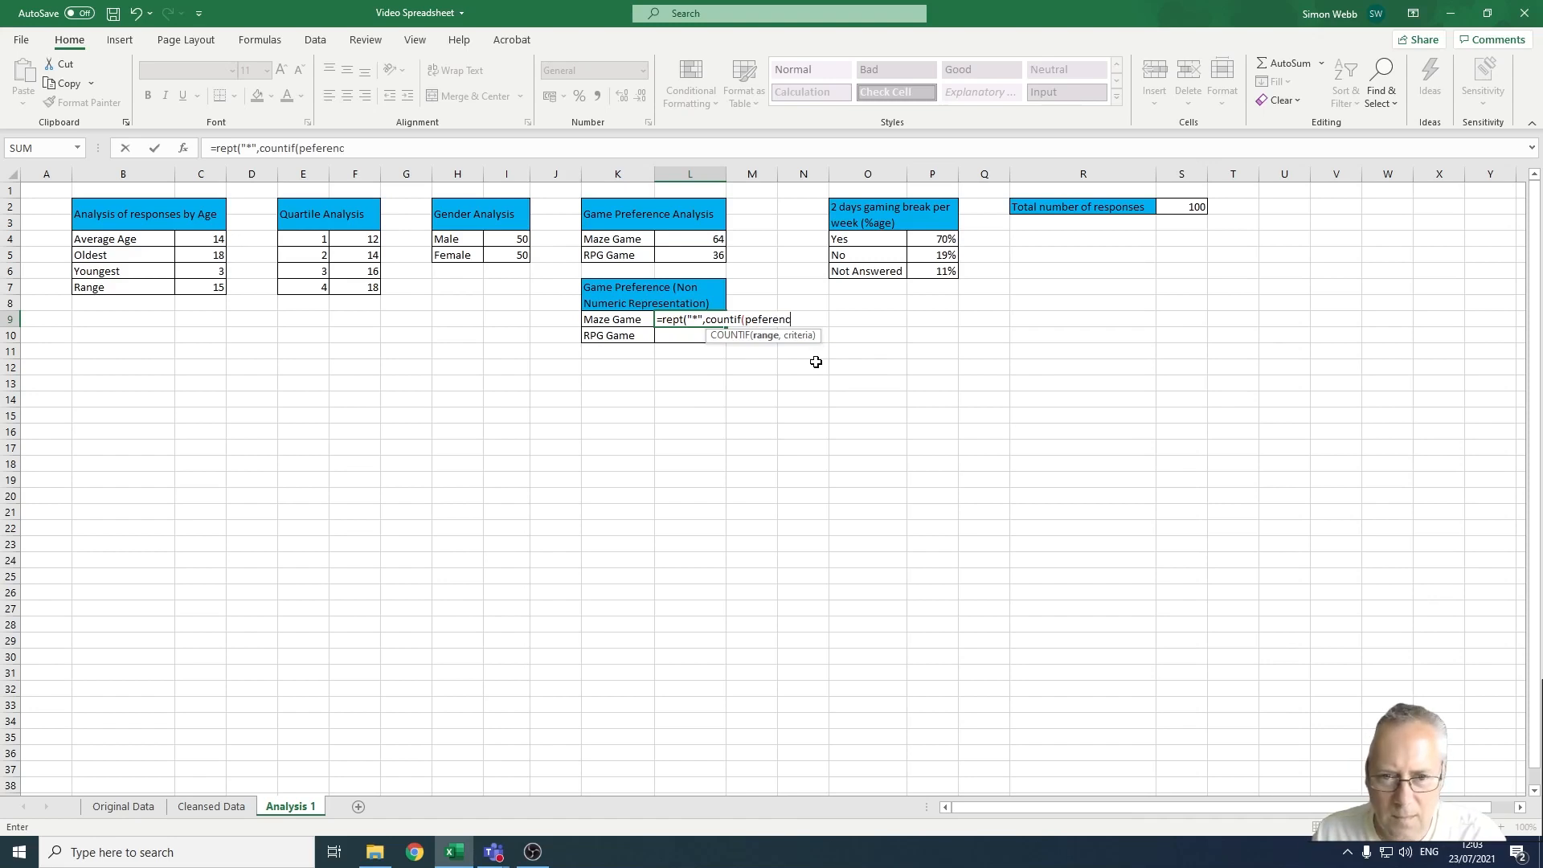
key(BackSpace)
key(BackSpace)
key(BackSpace)
key(BackSpace)
key(BackSpace)
key(BackSpace)
key(BackSpace)
text(r)
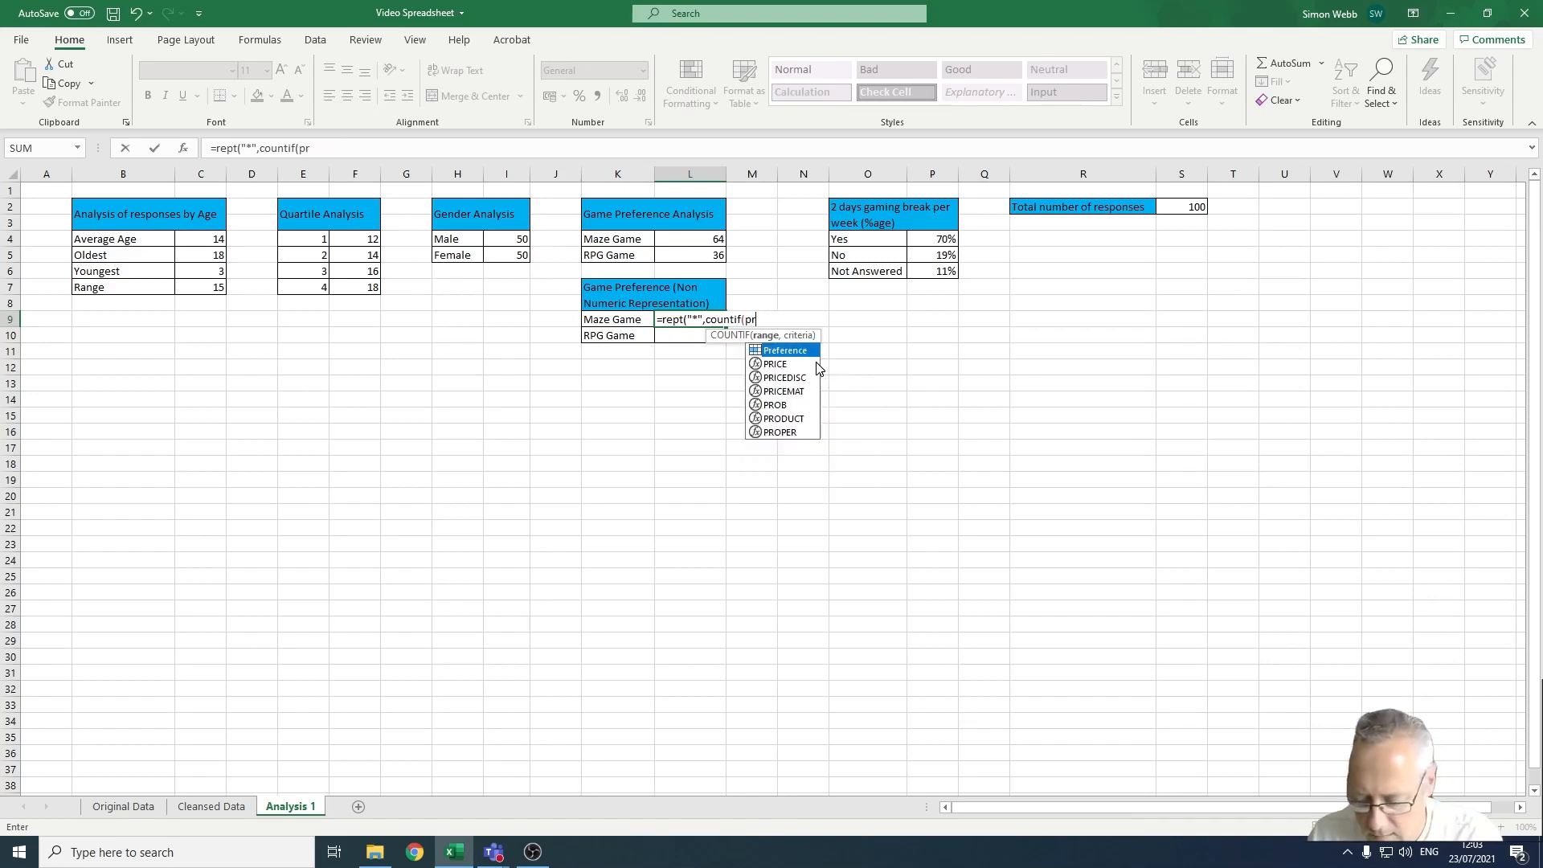
text(e)
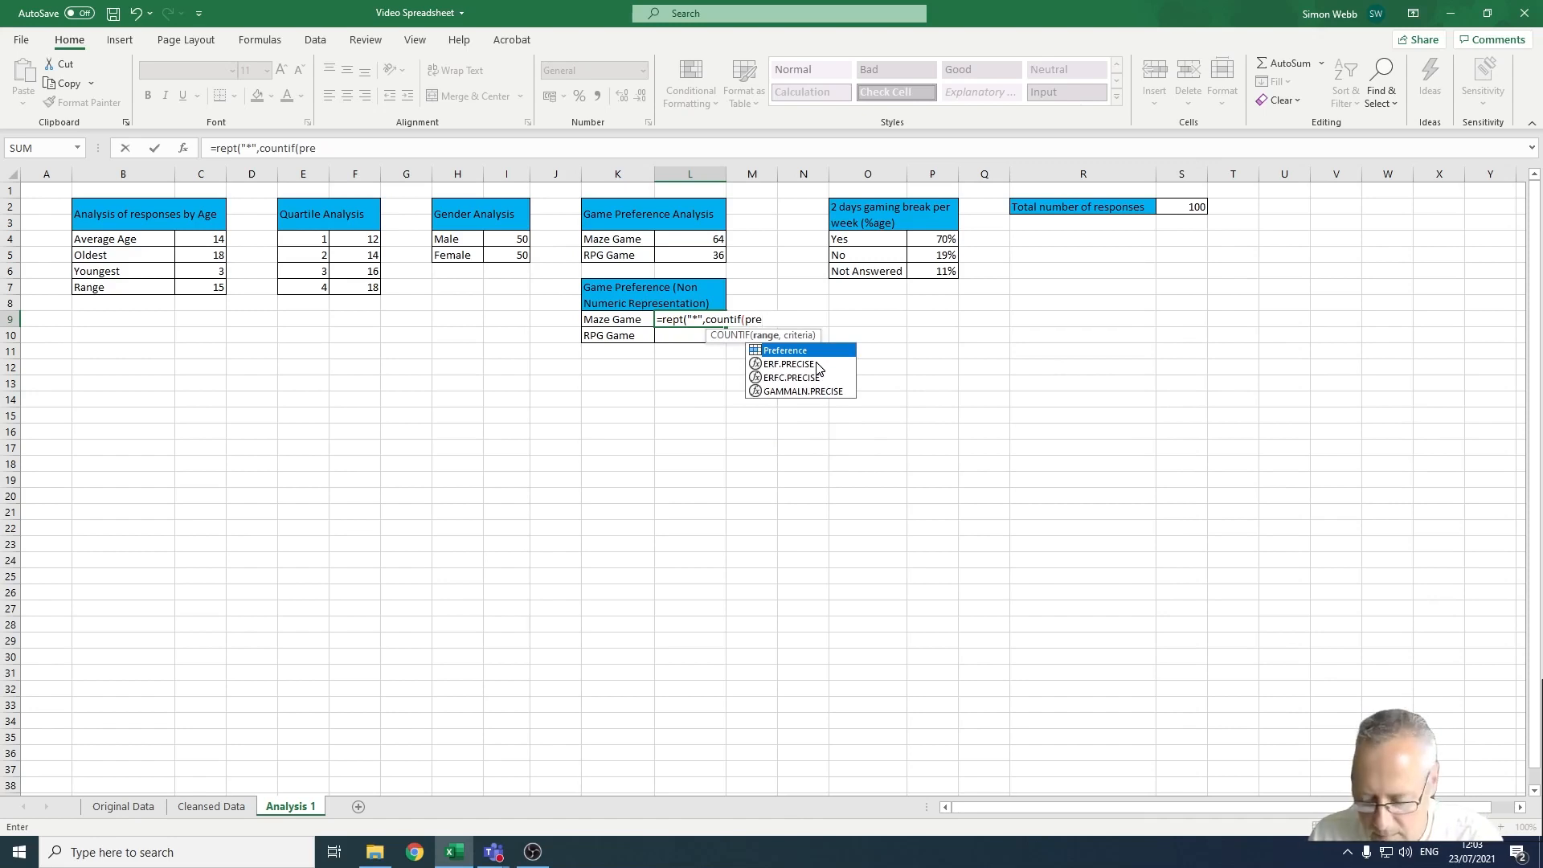
text(ference)
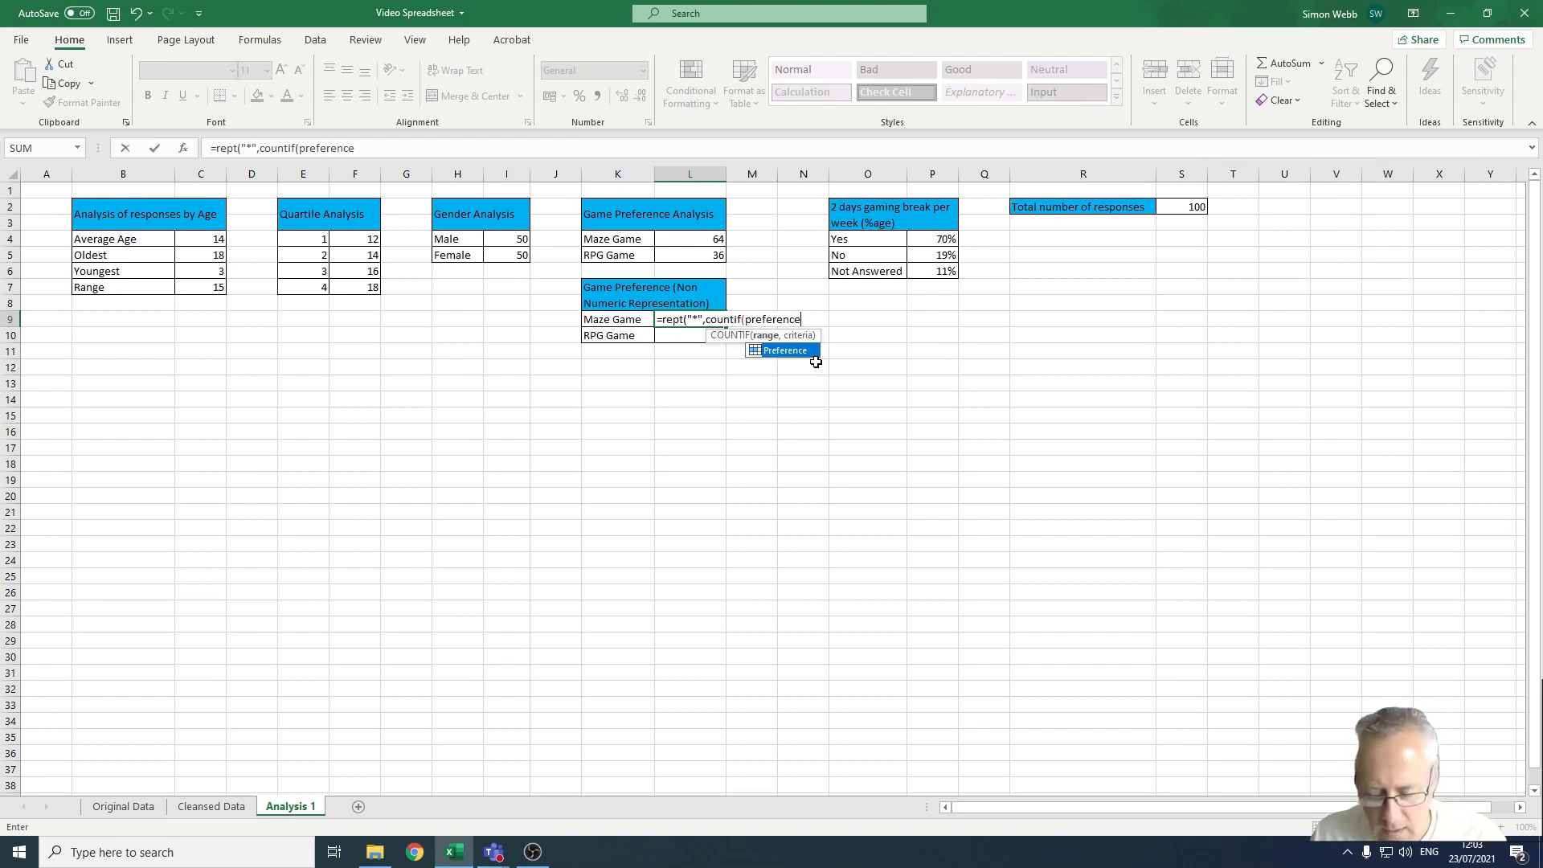
text(,)
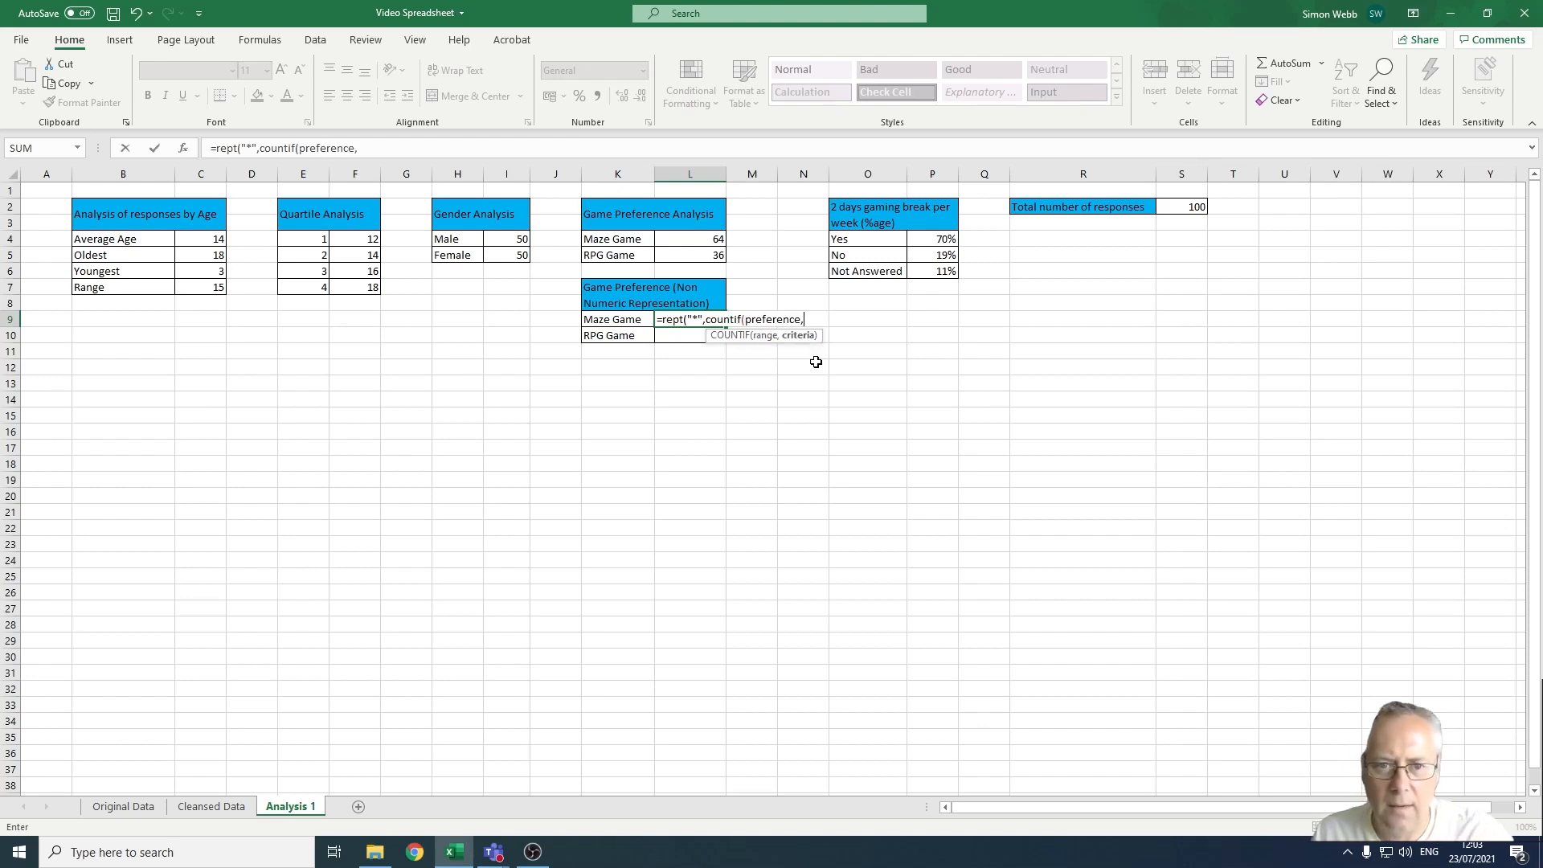
click(607, 239)
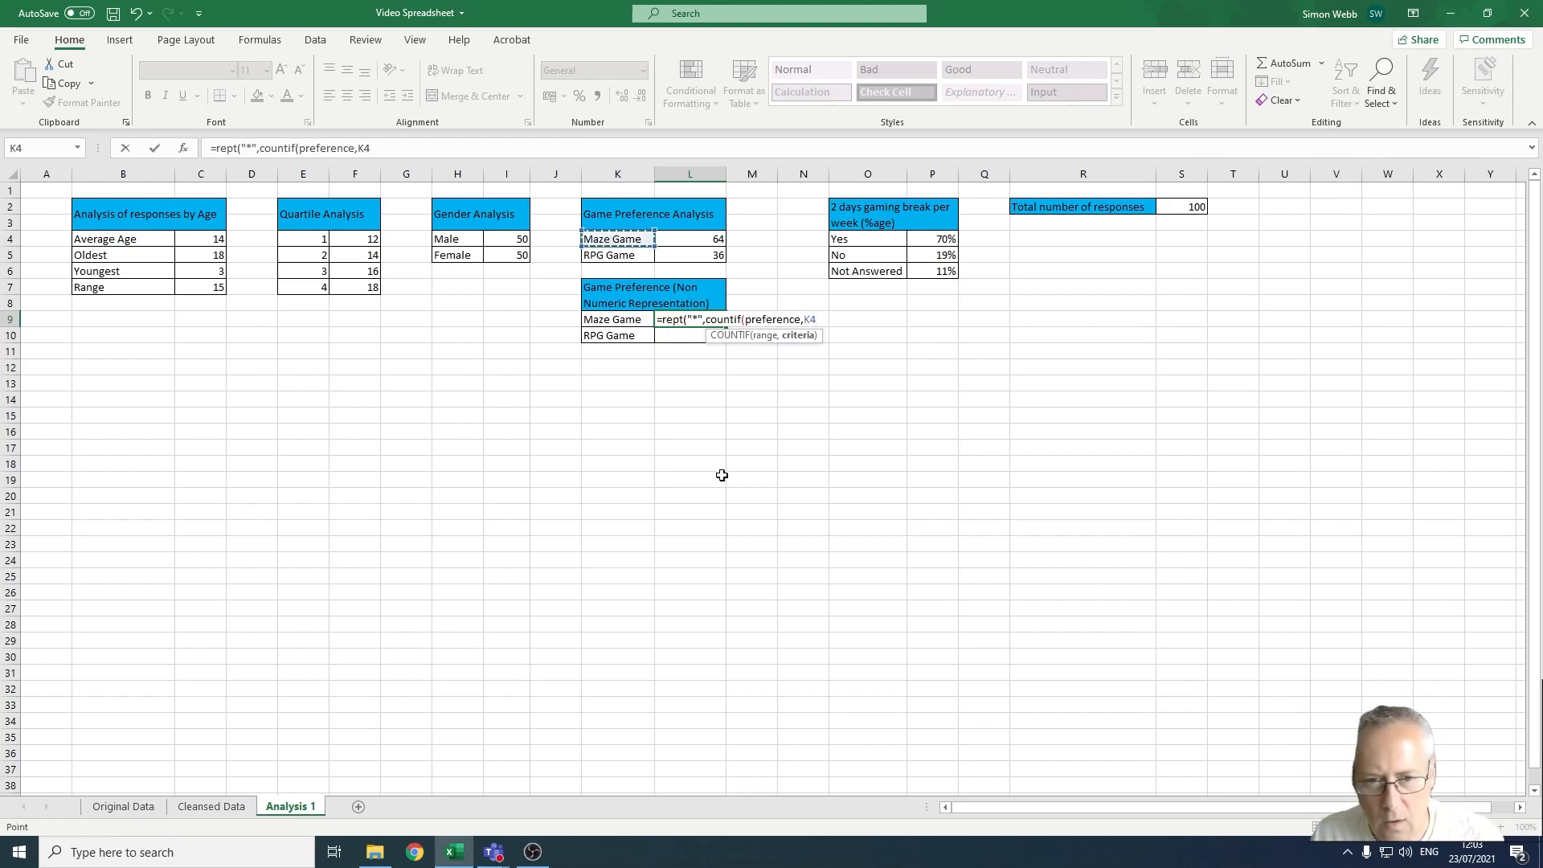
text())
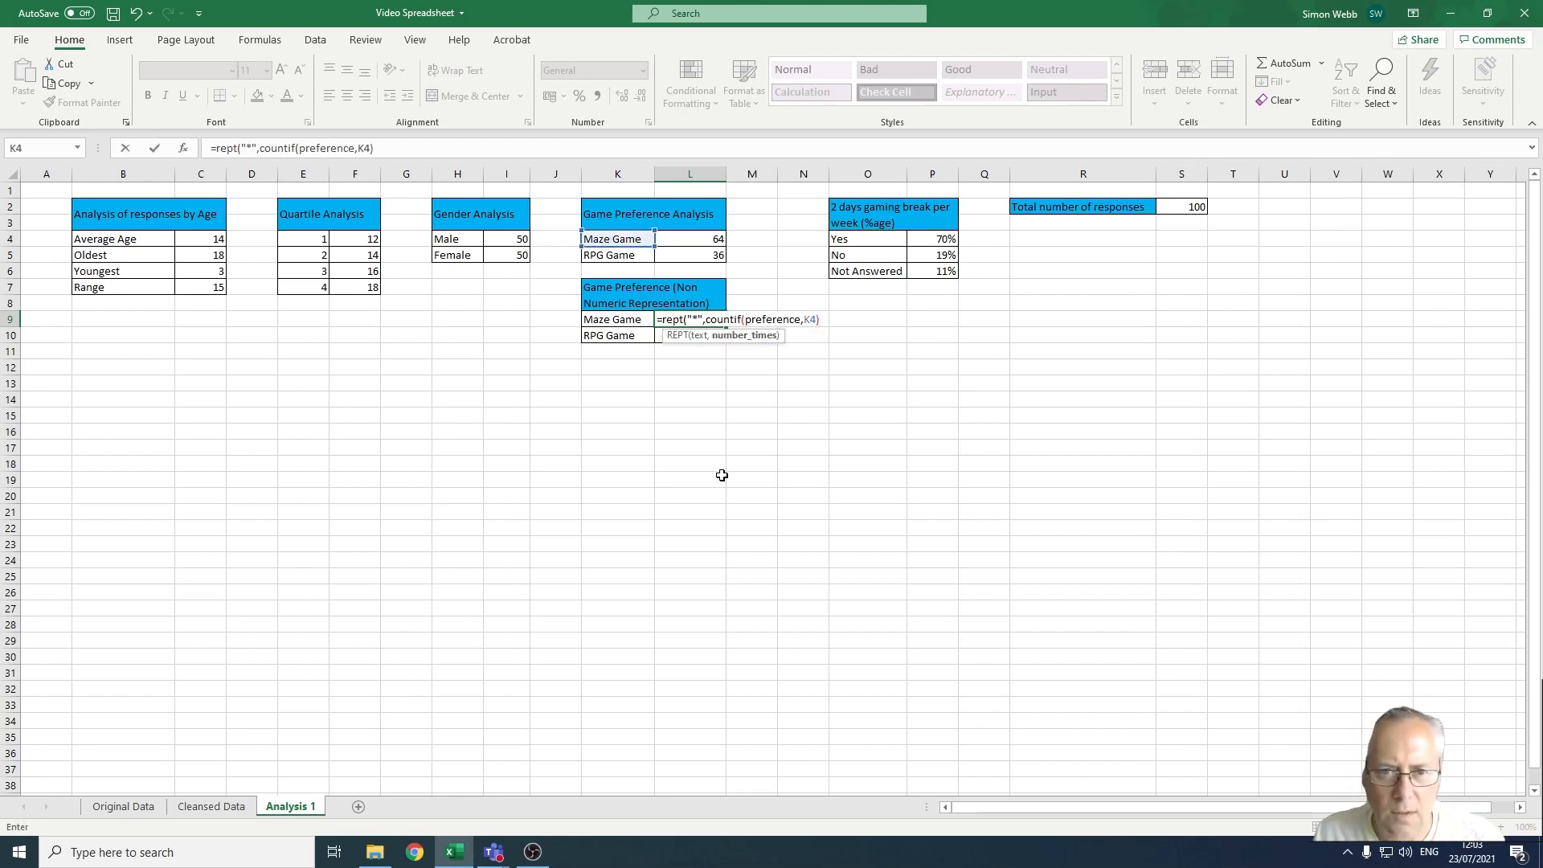
text())
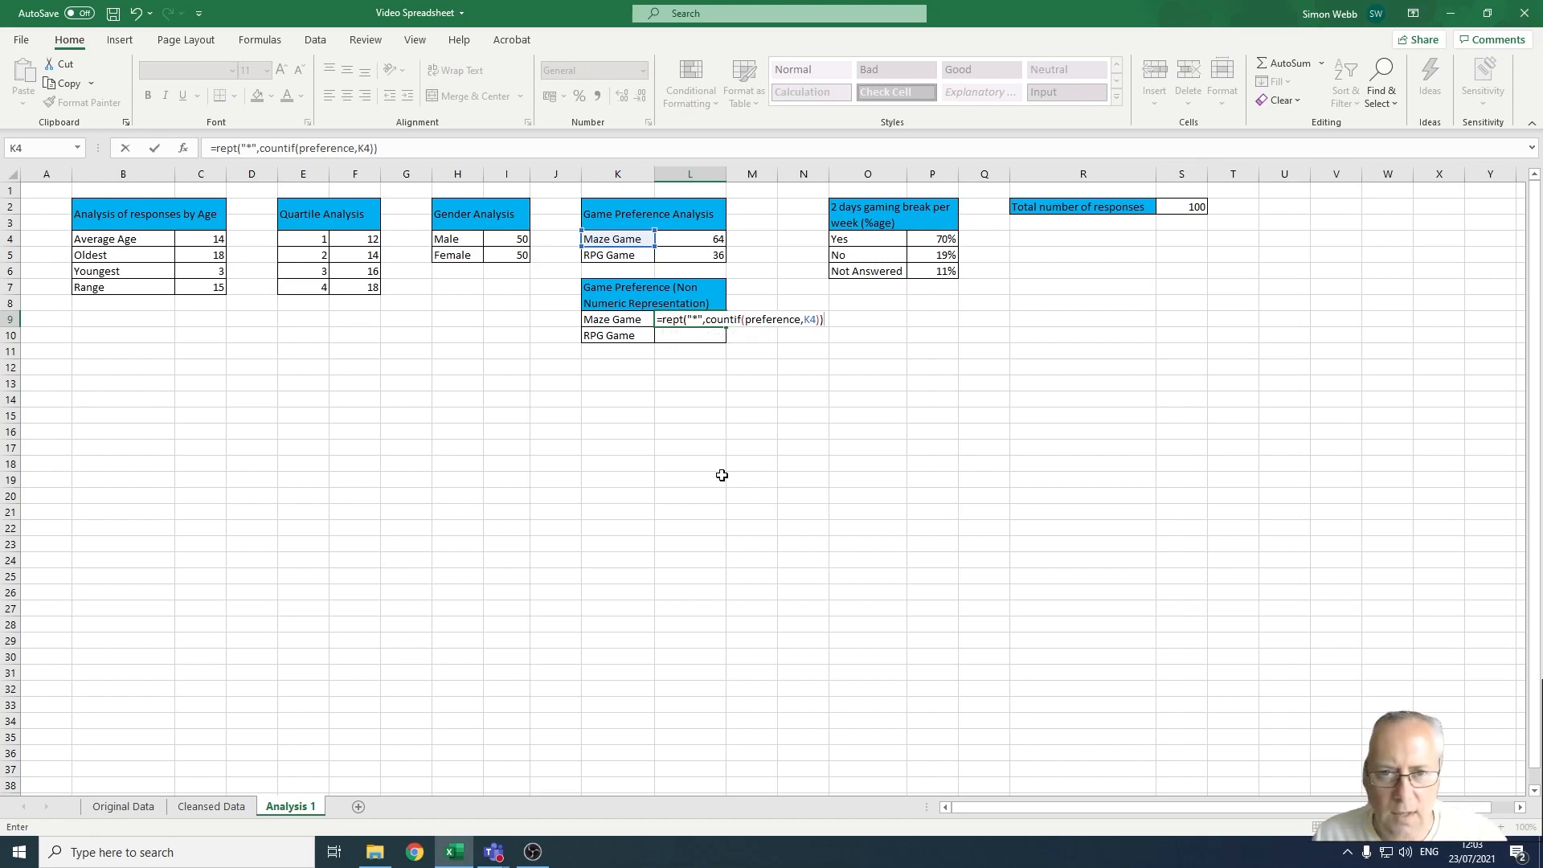
key(Return)
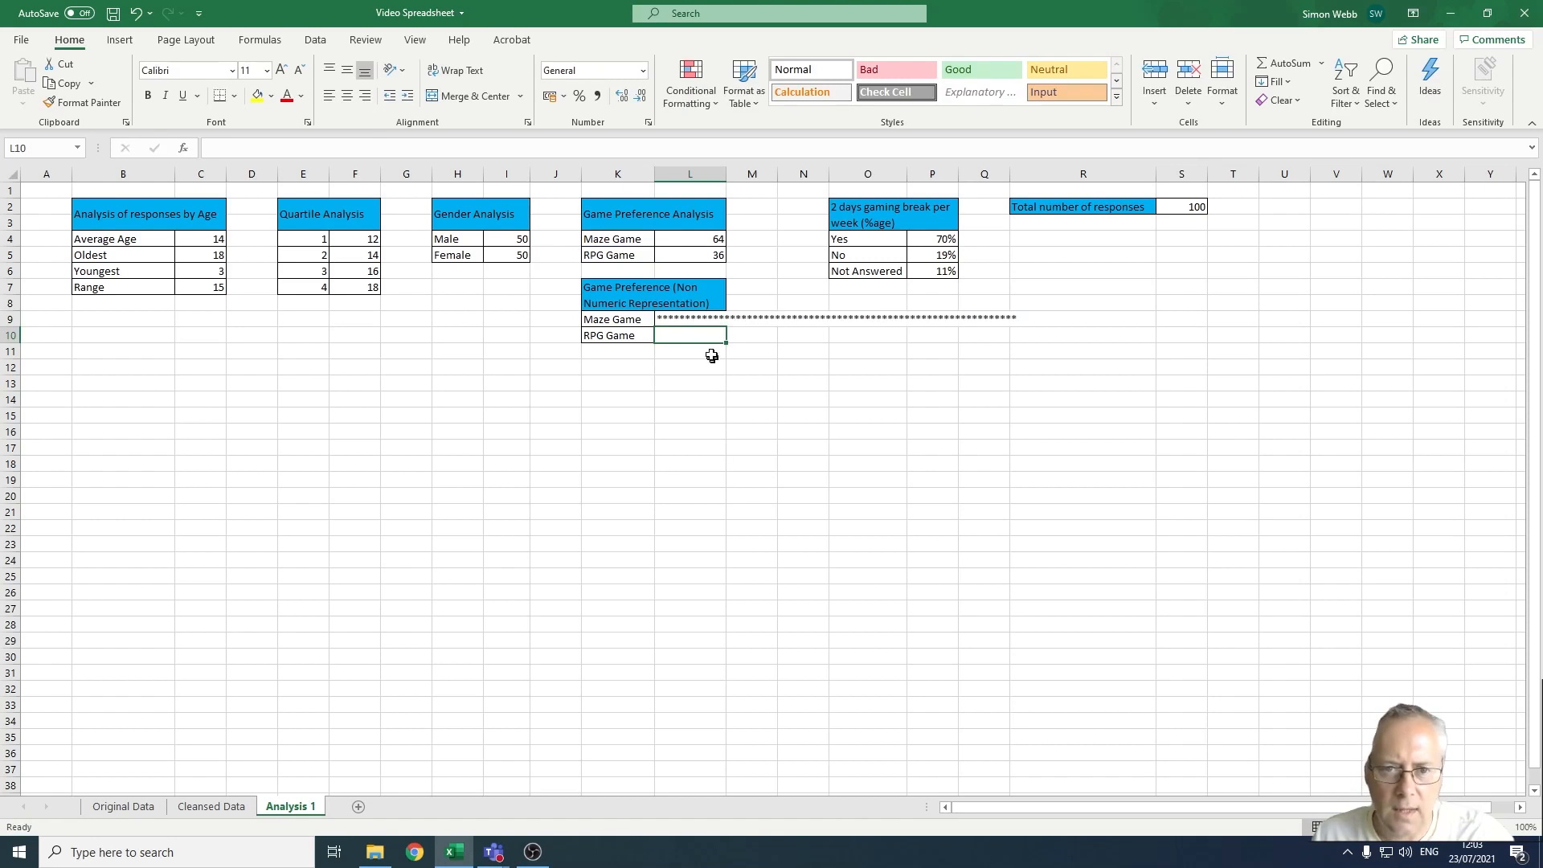
Fill the nested REPT and COUNTIF formula from cell L9 down to L10 for the RPG Game
click(705, 318)
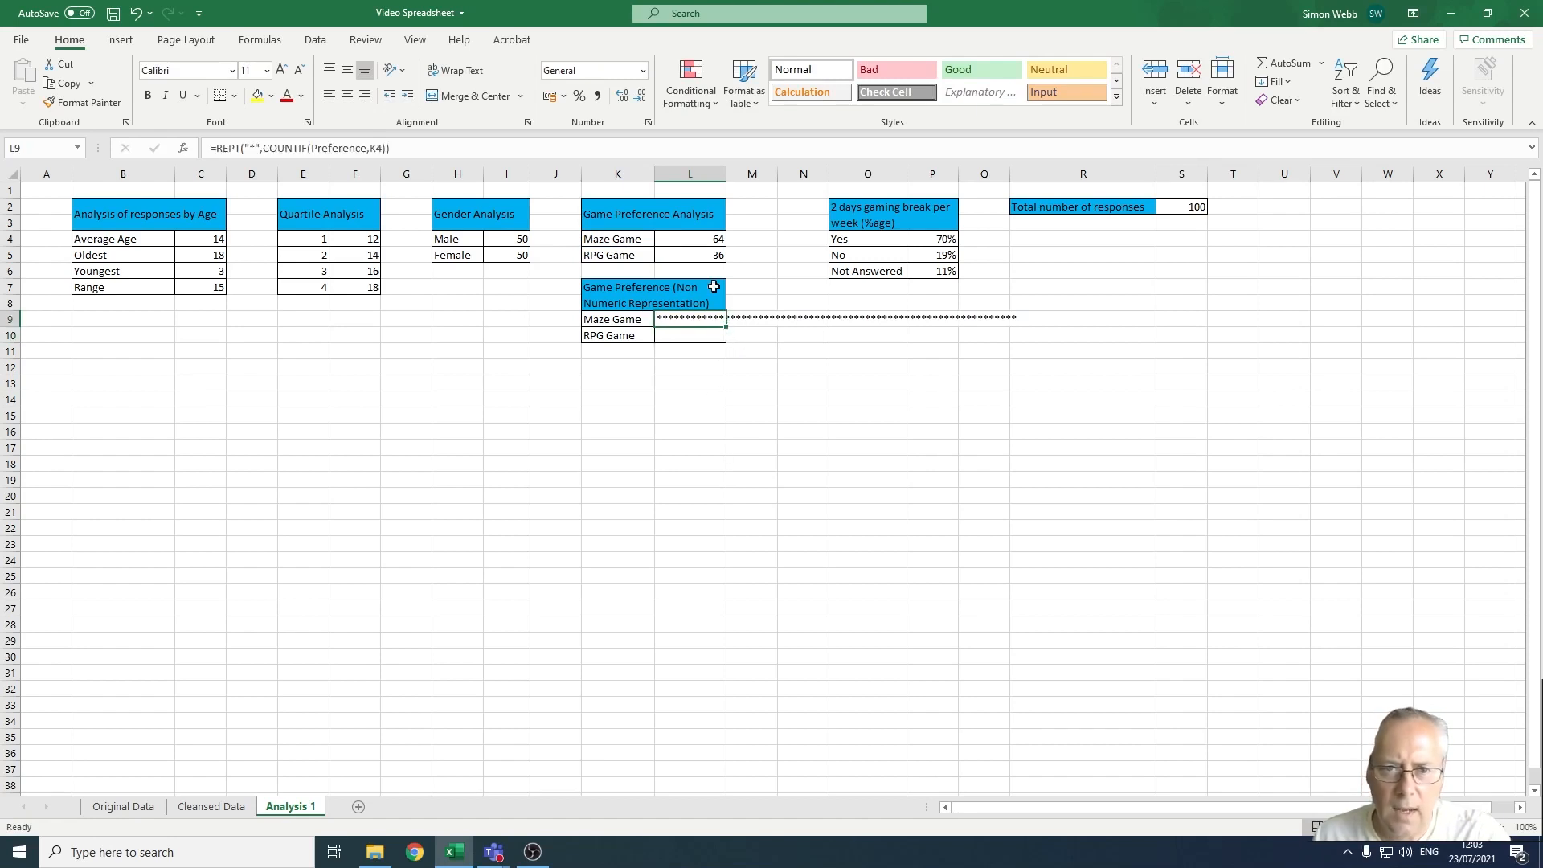
drag(727, 326, 727, 341)
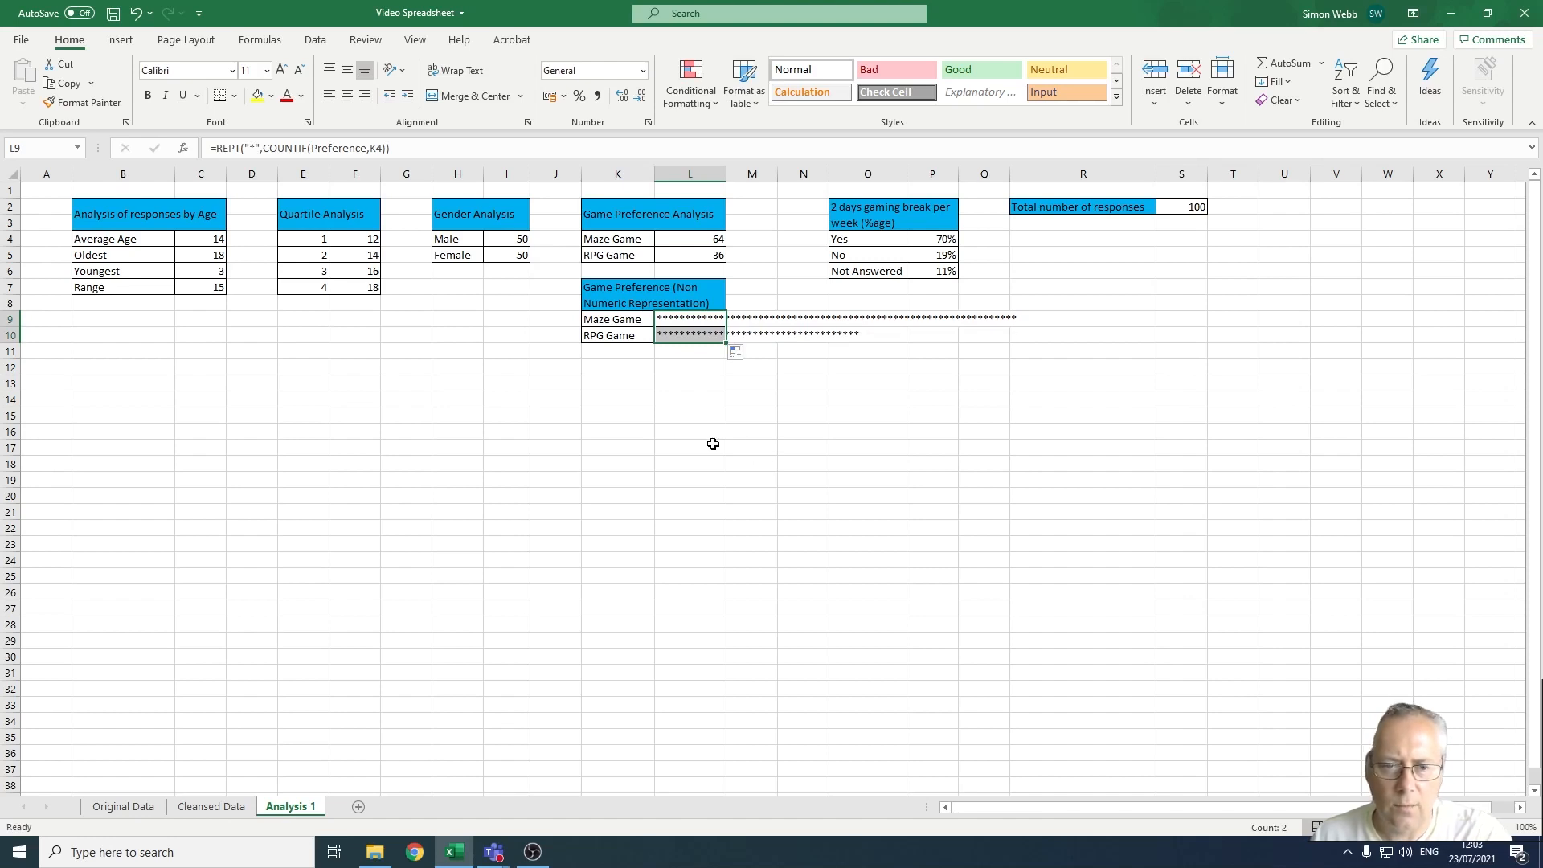
Change the repeated character in the Maze Game REPT formula in cell L9 to a vertical bar (|)
click(680, 320)
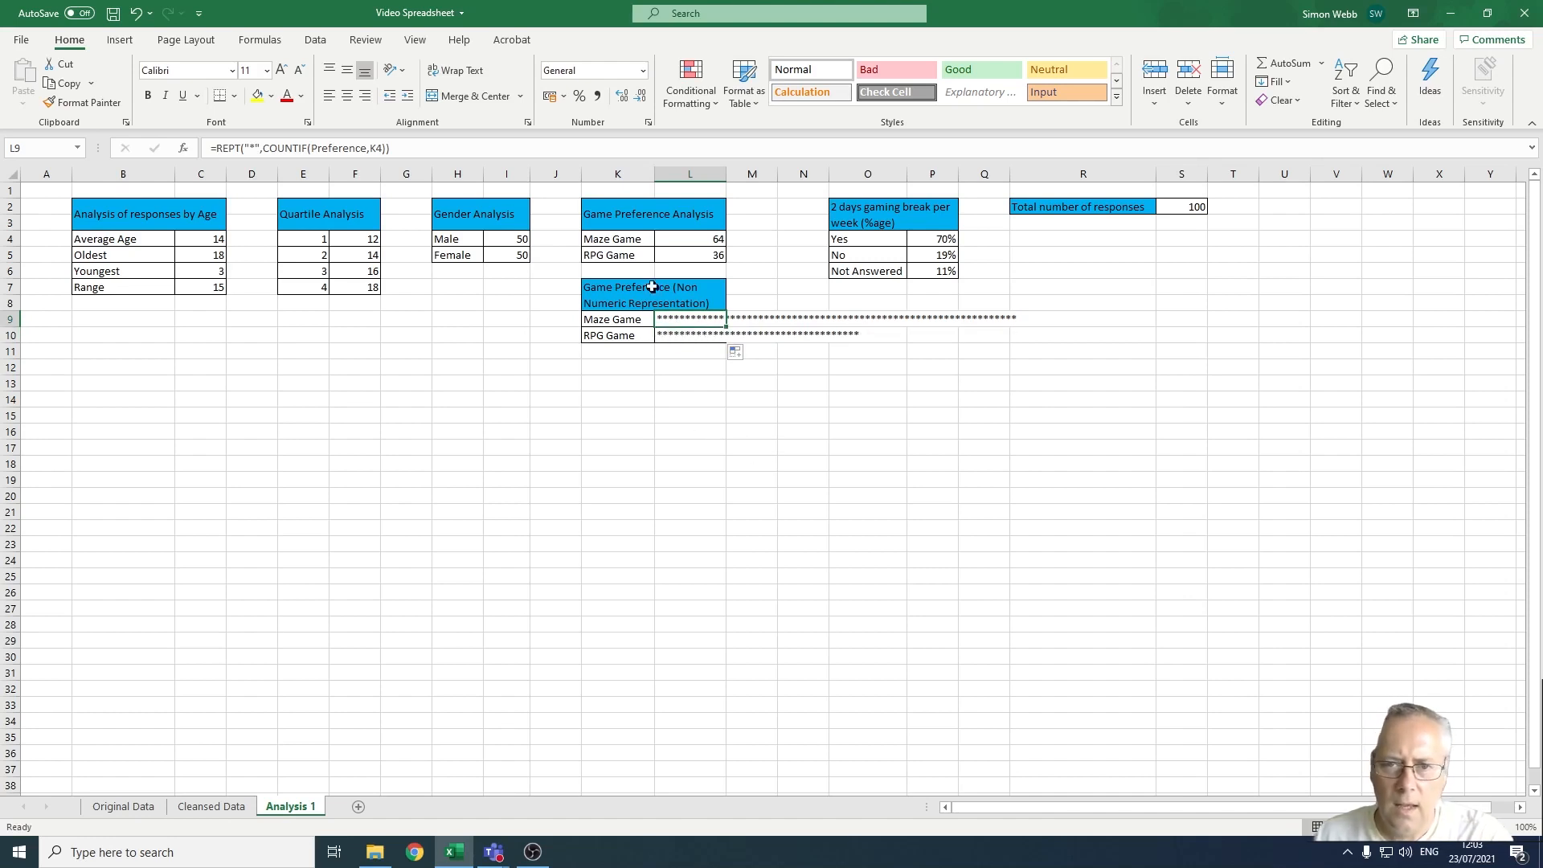
click(254, 148)
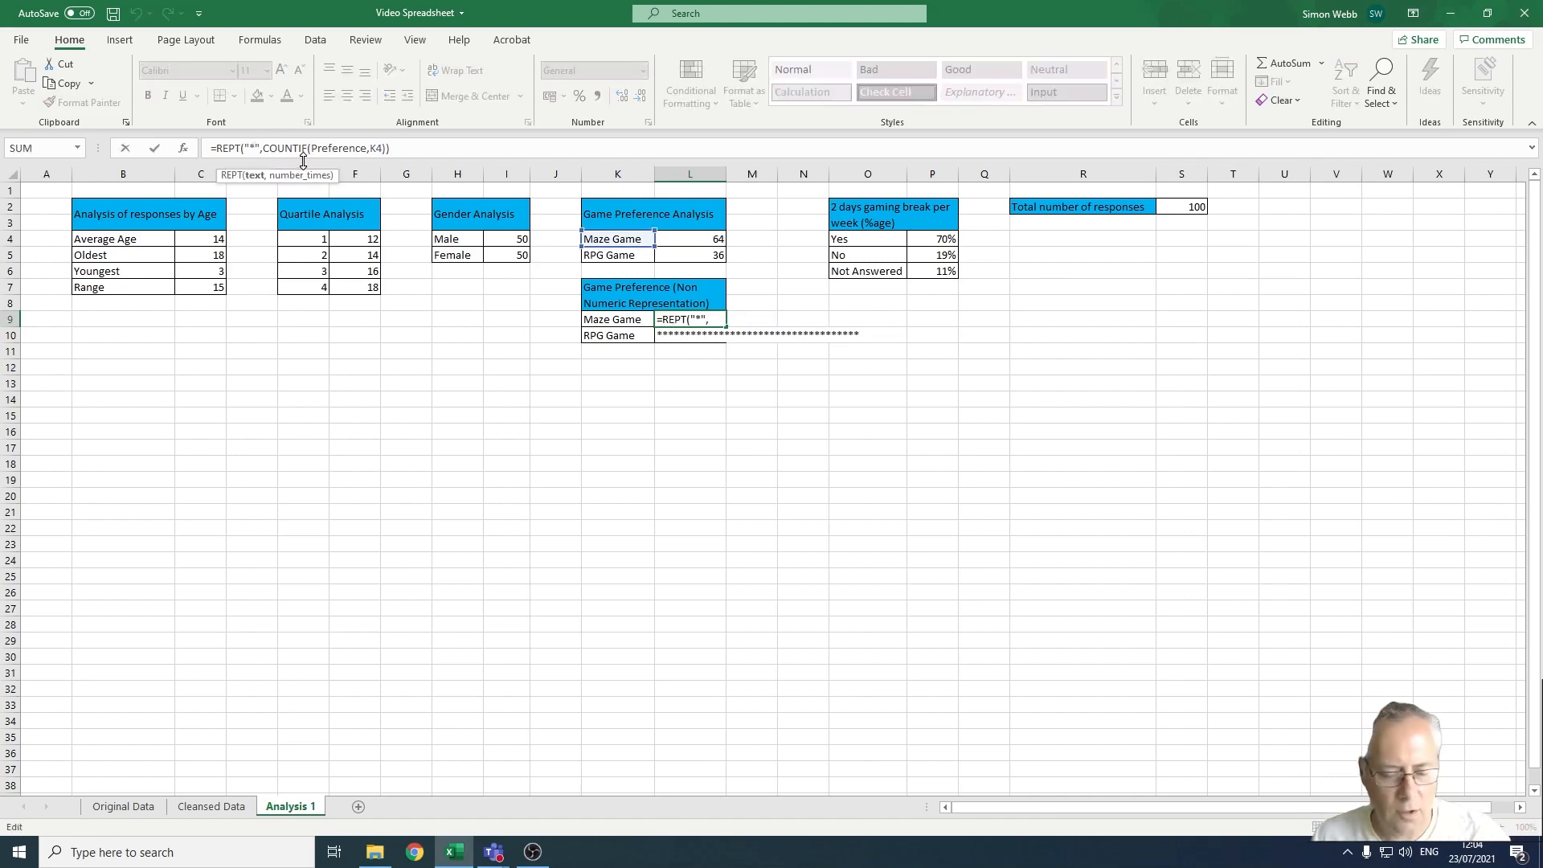
key(BackSpace)
text(|)
key(Return)
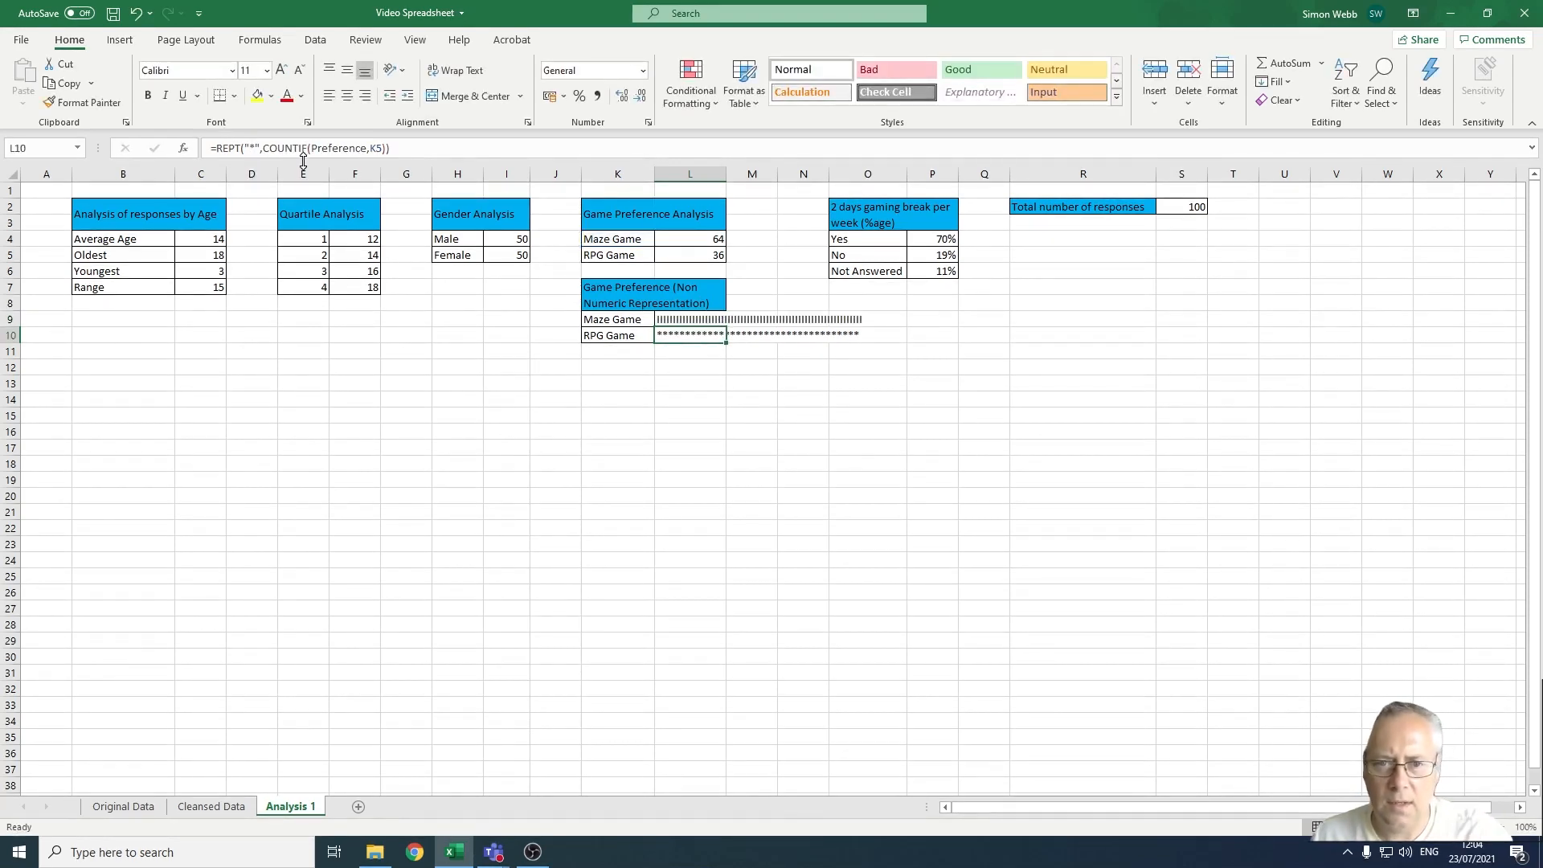
Change the repeated character in the RPG Game REPT formula in cell L10 to a vertical bar (|)
click(250, 145)
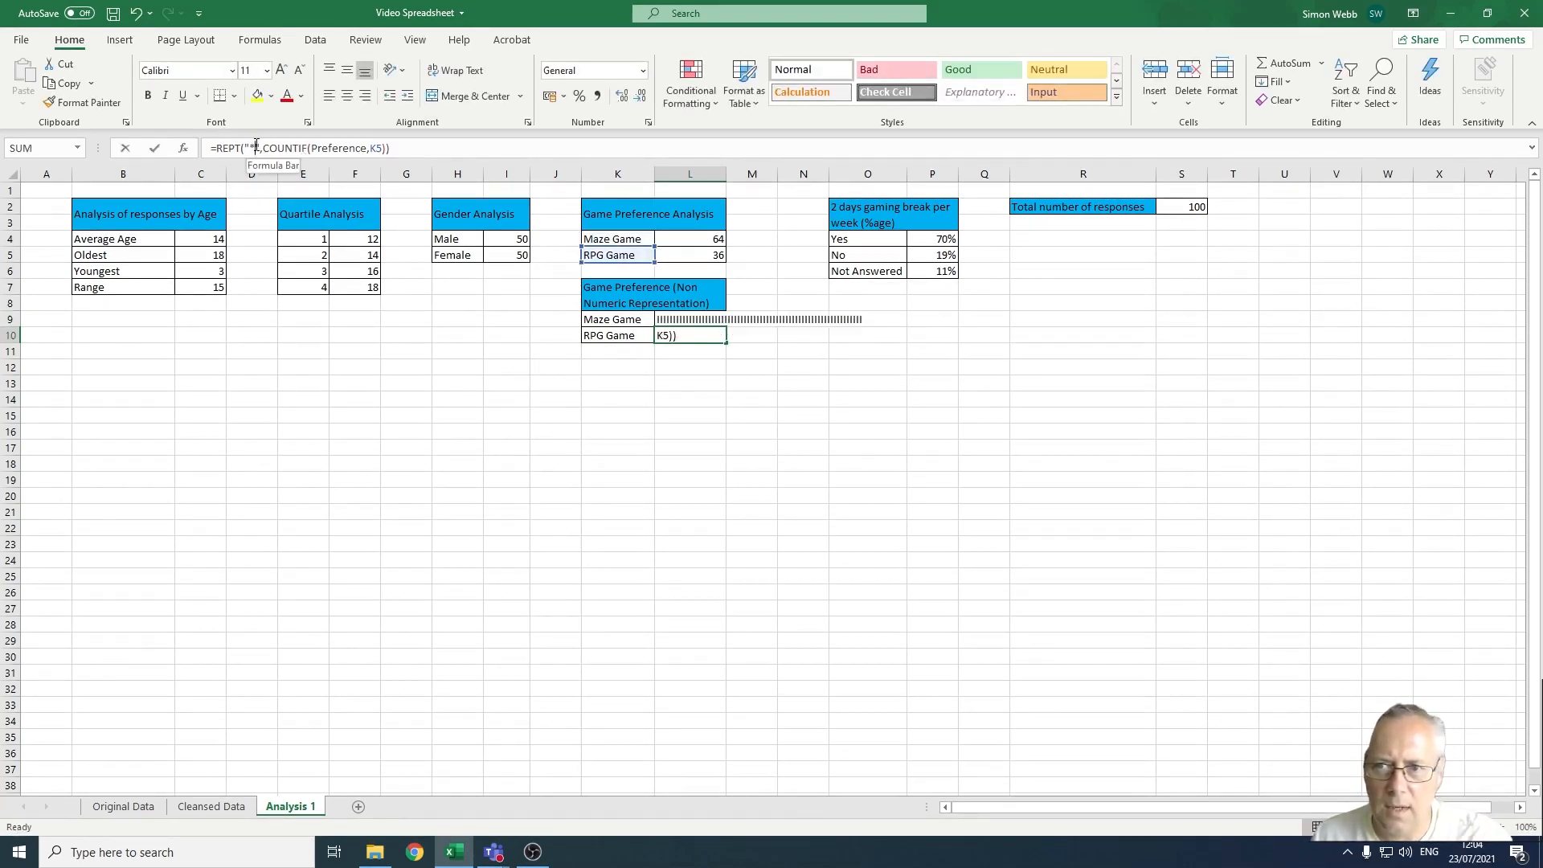
key(BackSpace)
text(|)
key(Return)
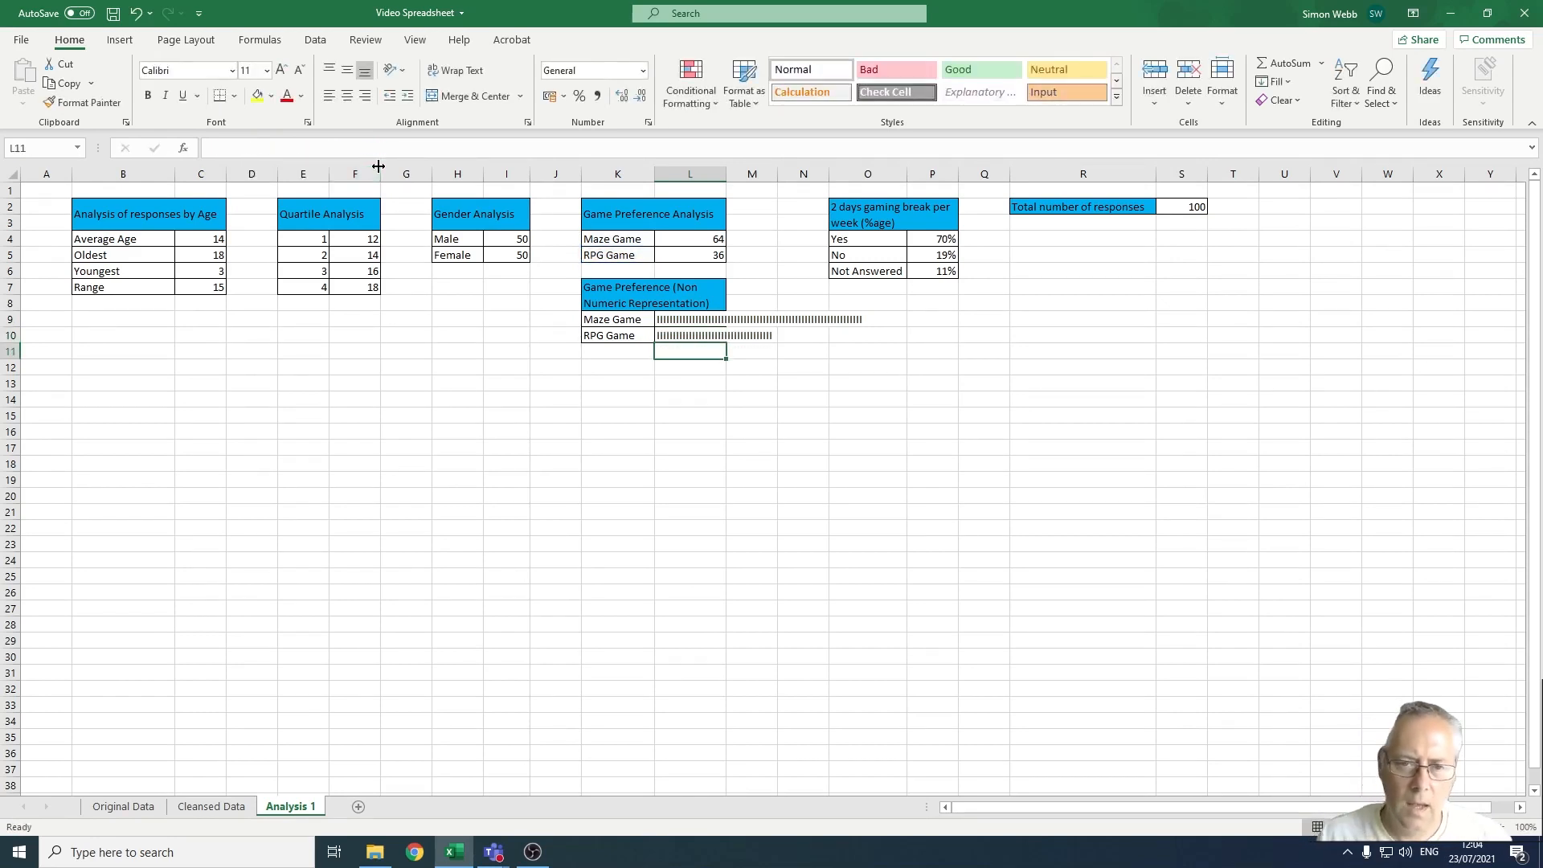